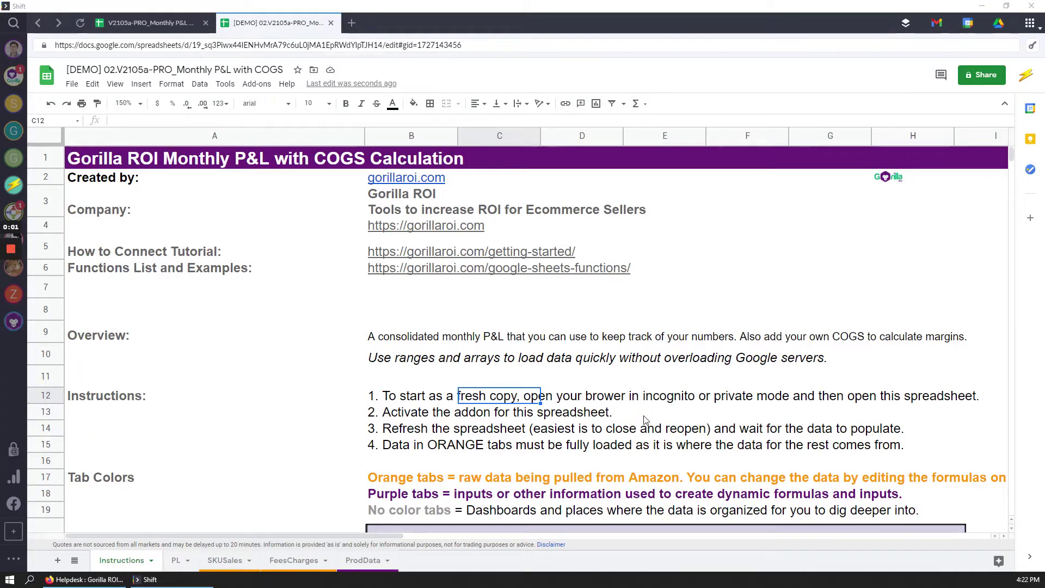
Leave the Instructions overview for the ProdData sheet of SKUs, ASINs and per-SKU cost columns
{"action": "left_click", "coordinate": [449, 376]}
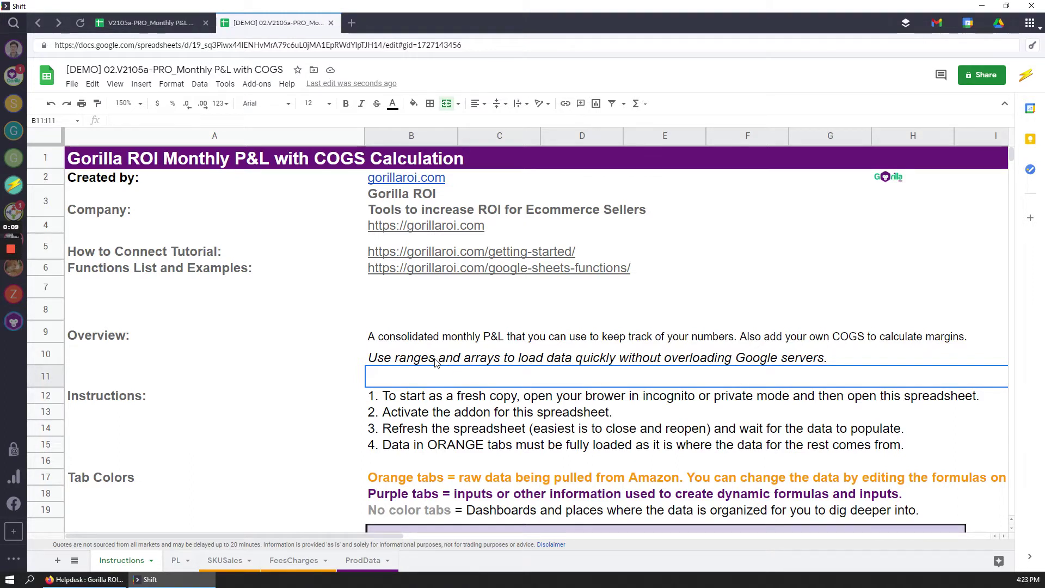
{"action": "left_click", "coordinate": [435, 363]}
{"action": "left_click", "coordinate": [364, 561]}
{"action": "left_click", "coordinate": [405, 484]}
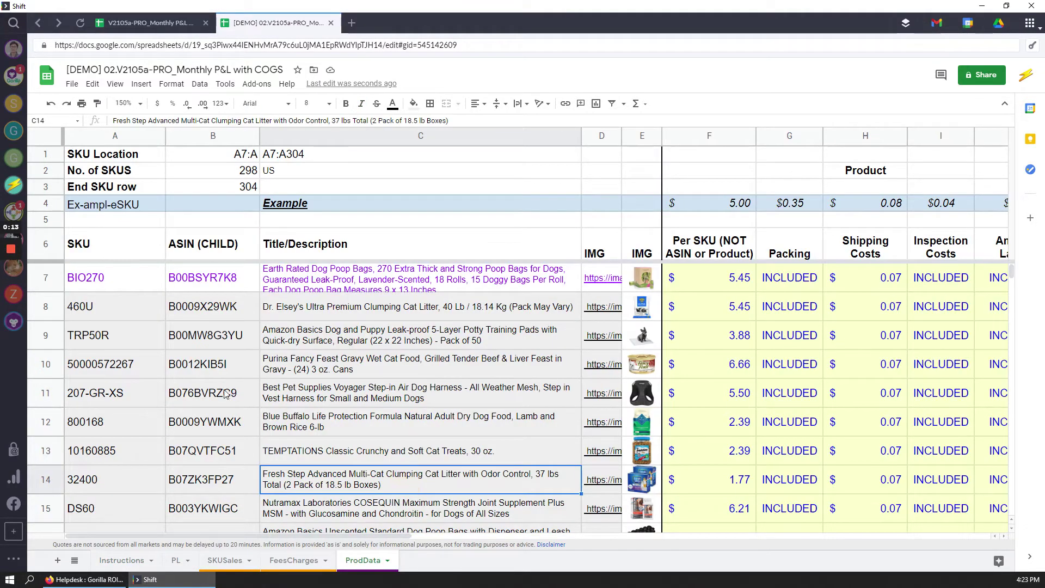
{"action": "left_click", "coordinate": [124, 329]}
{"action": "left_click", "coordinate": [694, 288]}
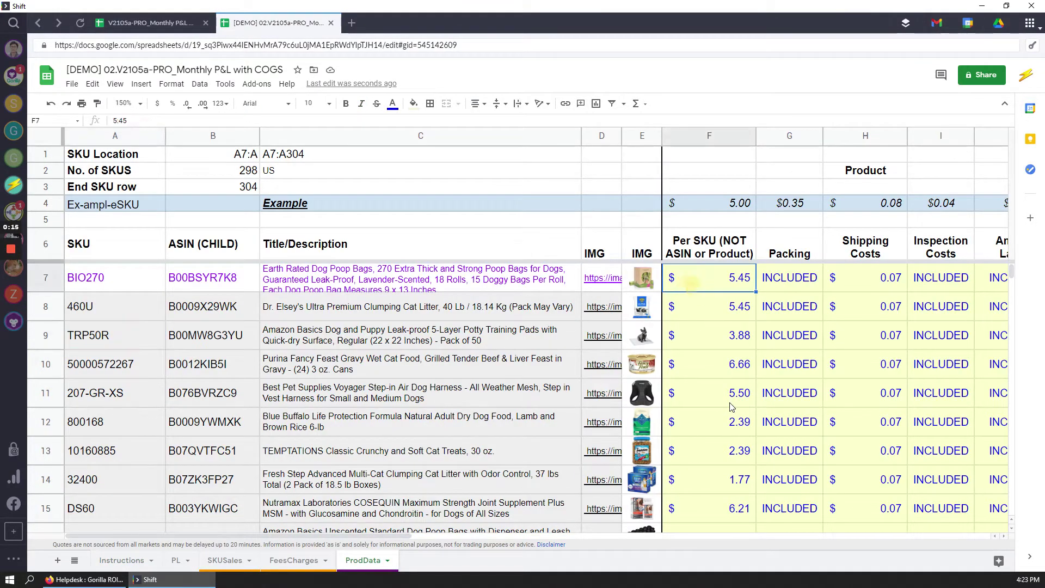
{"action": "key", "text": "Right"}
{"action": "key", "text": "Right"}
{"action": "key", "text": "Right"}
{"action": "key", "text": "Right"}
{"action": "key", "text": "Right"}
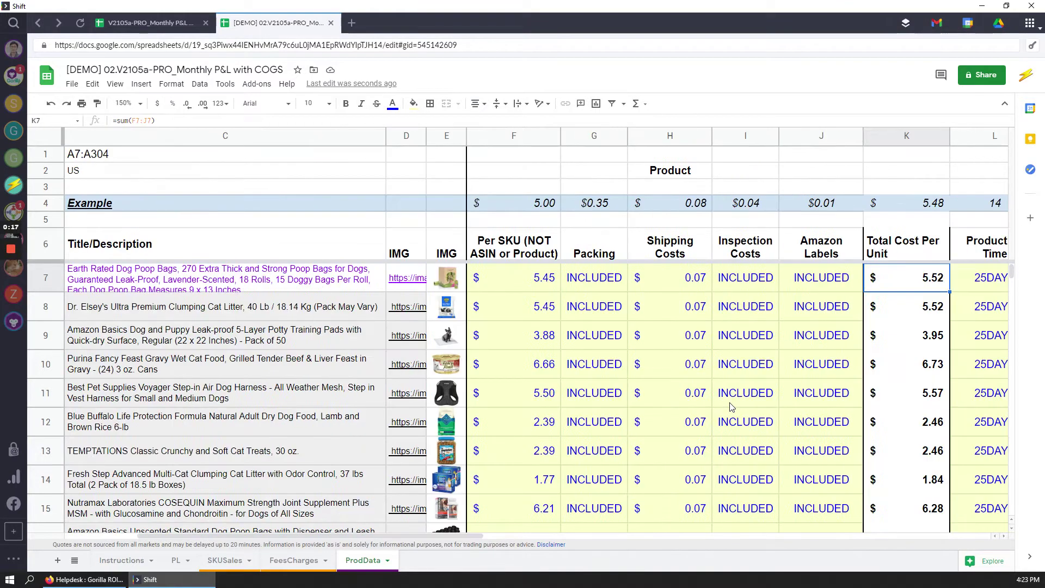
{"action": "left_click", "coordinate": [506, 278]}
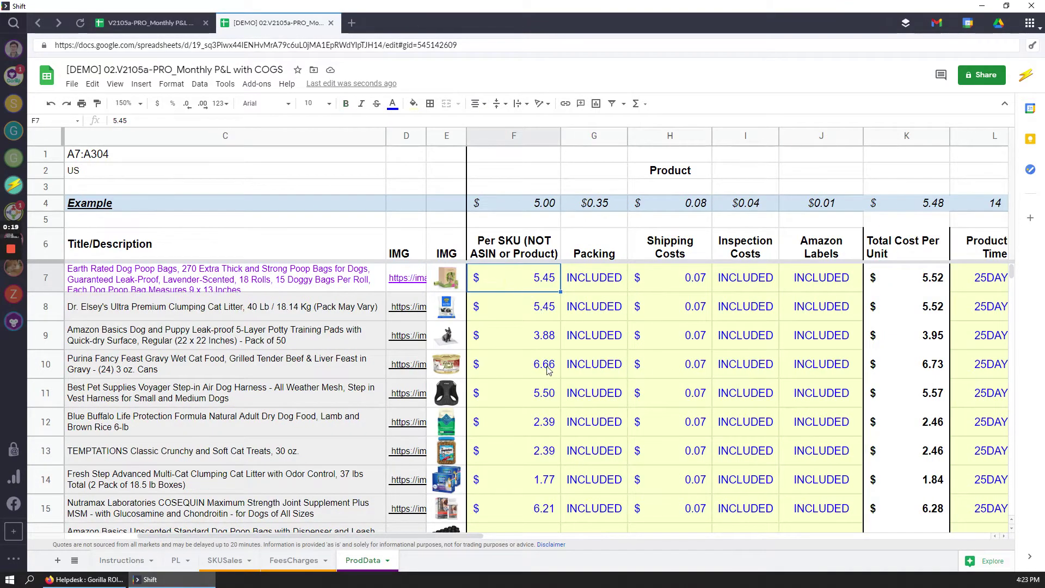
{"action": "left_click", "coordinate": [610, 286]}
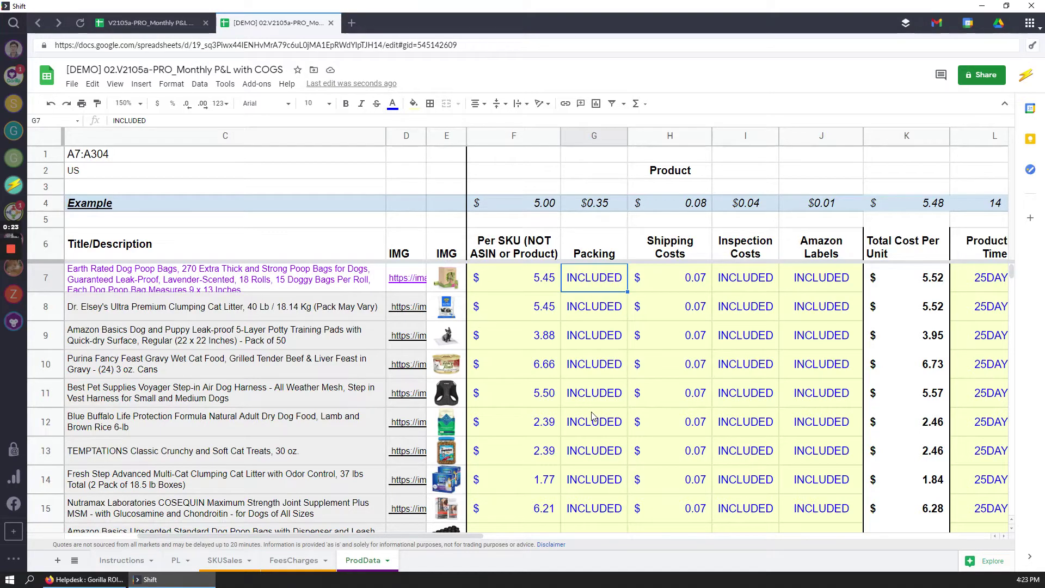
{"action": "key", "text": "Right"}
{"action": "key", "text": "Right"}
{"action": "key", "text": "Right"}
{"action": "key", "text": "Right"}
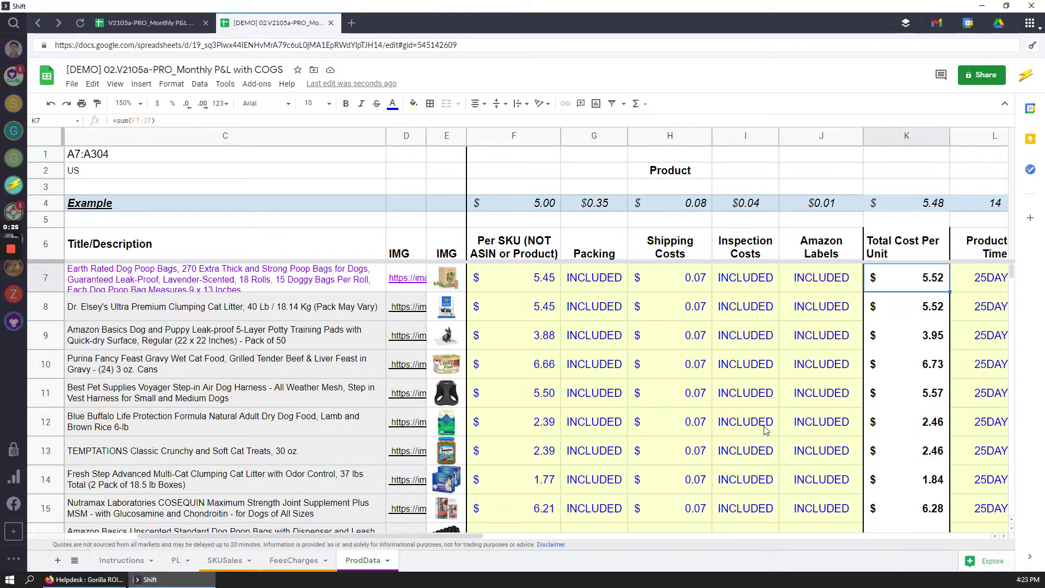
{"action": "key", "text": "Return"}
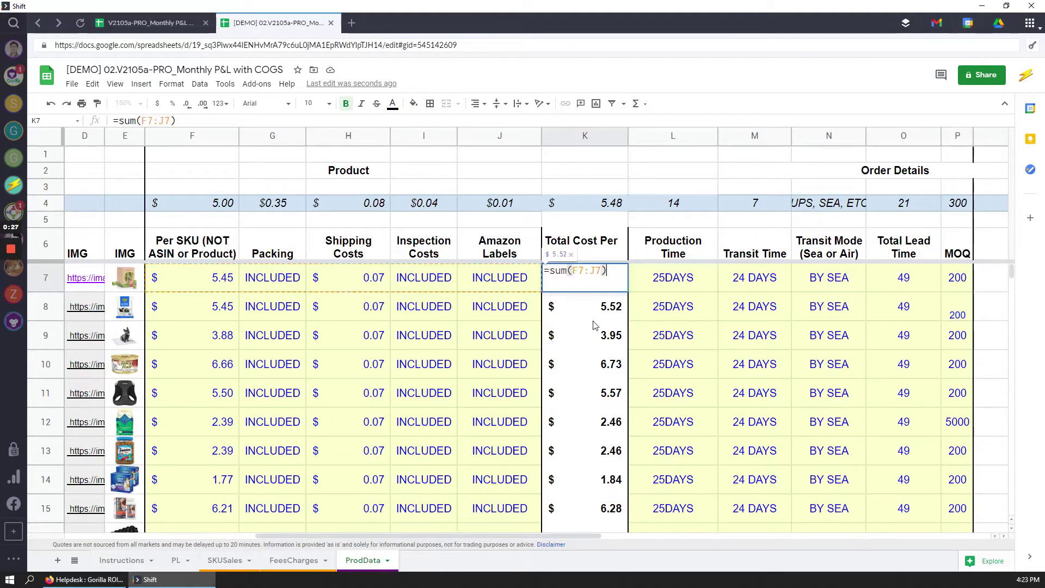
{"action": "key", "text": "Escape"}
{"action": "left_click", "coordinate": [615, 135]}
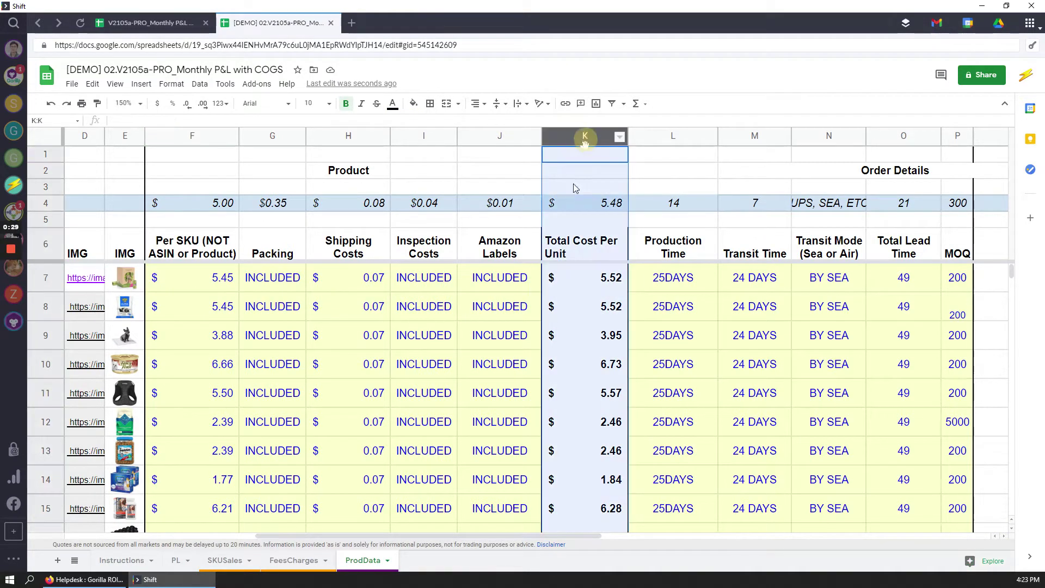
{"action": "left_click", "coordinate": [593, 363]}
{"action": "left_click_drag", "start_coordinate": [594, 294], "coordinate": [588, 509]}
{"action": "scroll", "coordinate": [579, 359], "scroll_direction": "down", "scroll_amount": 3}
{"action": "left_click", "coordinate": [572, 420]}
{"action": "scroll", "coordinate": [571, 419], "scroll_direction": "up", "scroll_amount": 3}
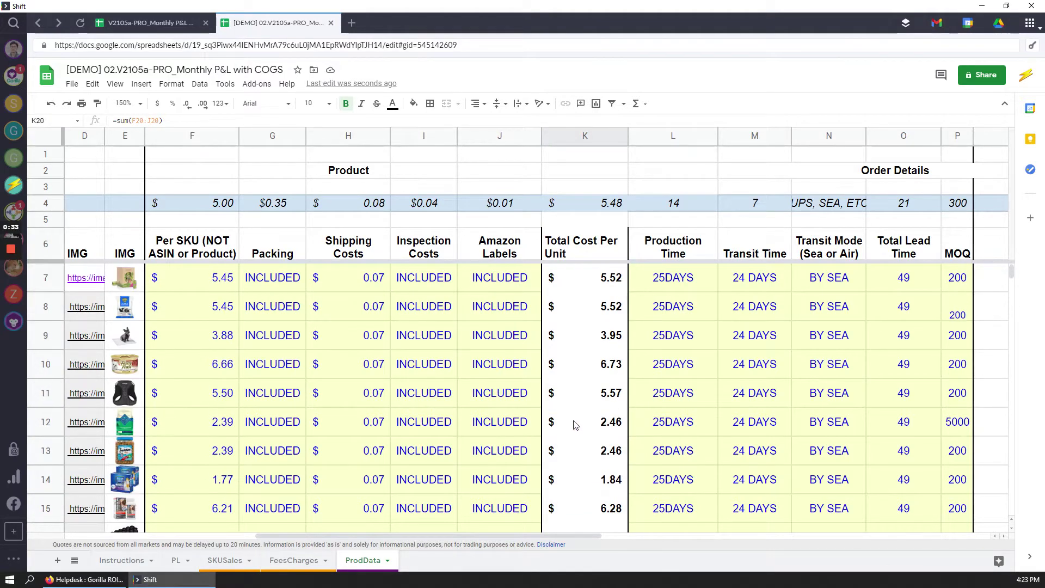
On the PL sheet, inspect the 2021 Cost of Goods Sold formula =SKUSales!B5 without changing it
{"action": "left_click", "coordinate": [177, 561]}
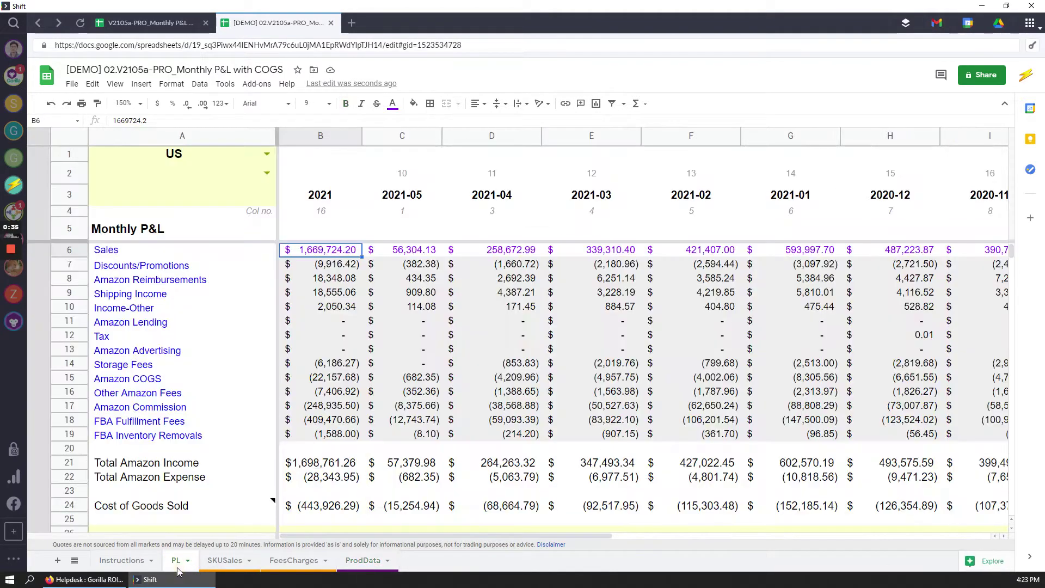
{"action": "left_click", "coordinate": [364, 397]}
{"action": "scroll", "coordinate": [364, 396], "scroll_direction": "down", "scroll_amount": 3}
{"action": "left_click", "coordinate": [320, 408]}
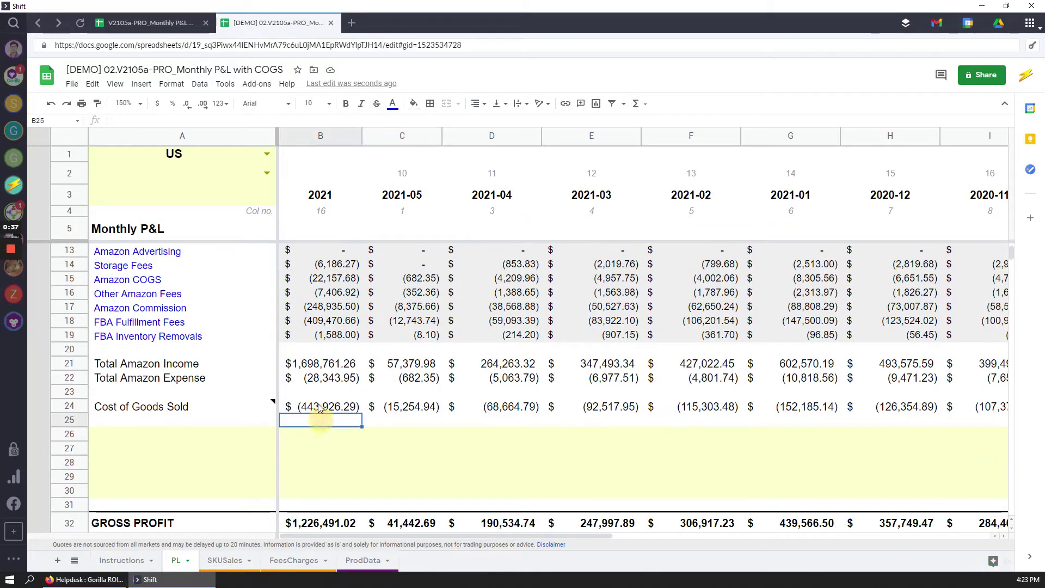
{"action": "left_click", "coordinate": [318, 201]}
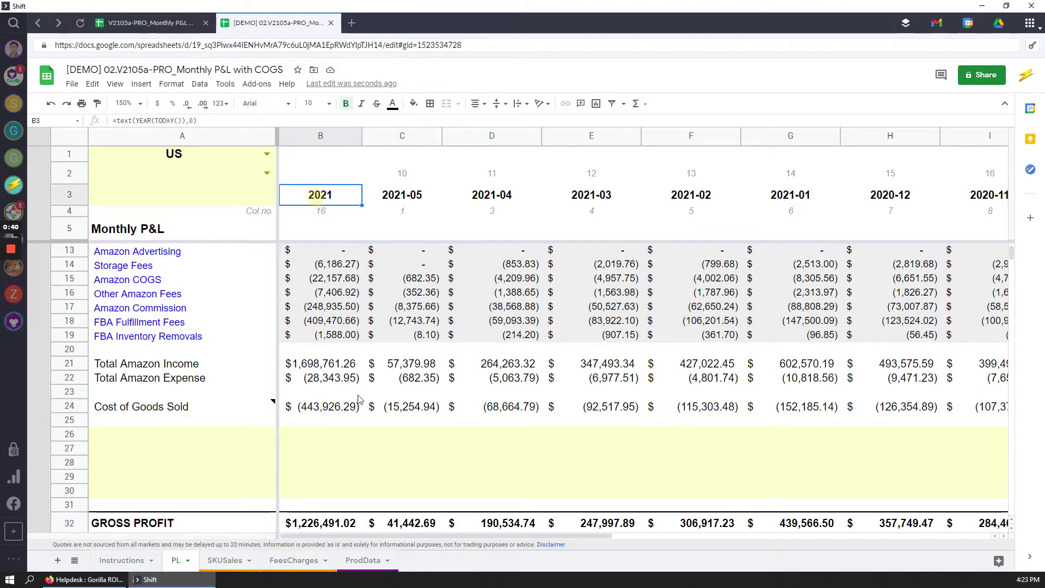
{"action": "left_click", "coordinate": [331, 412]}
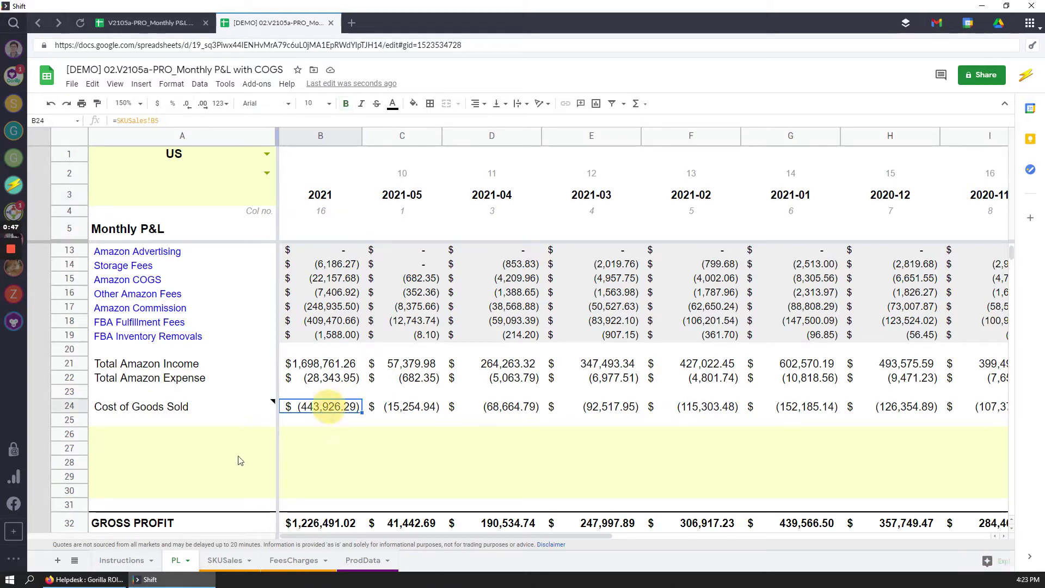
{"action": "double_click", "coordinate": [323, 413]}
{"action": "key", "text": "Escape"}
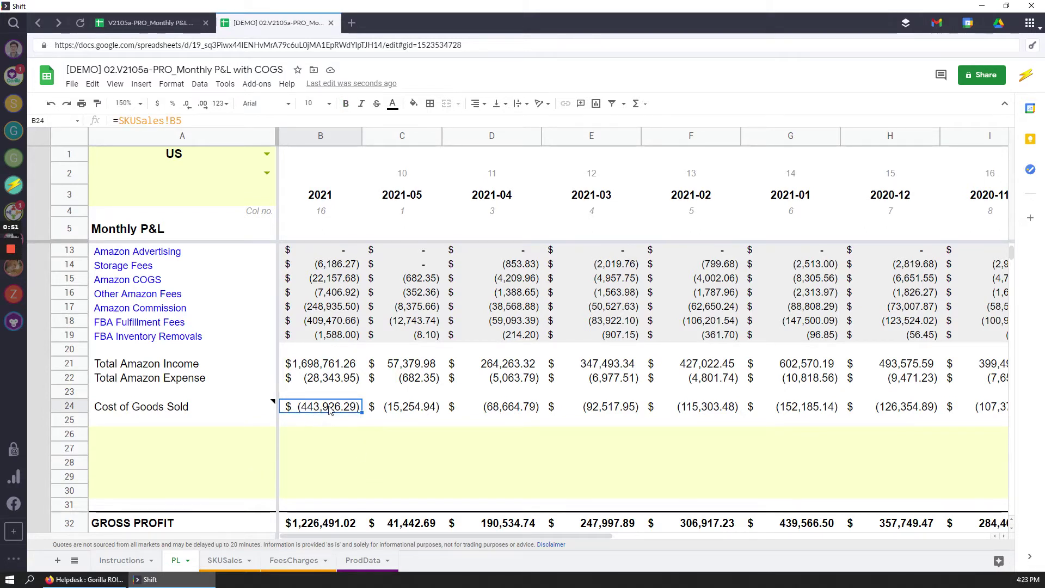
Step through the monthly Cost of Goods Sold values, settling on 2021-05's (15,254.94)
{"action": "left_click", "coordinate": [413, 409]}
{"action": "left_click", "coordinate": [523, 408]}
{"action": "left_click", "coordinate": [626, 409]}
{"action": "left_click", "coordinate": [719, 408]}
{"action": "left_click", "coordinate": [831, 407]}
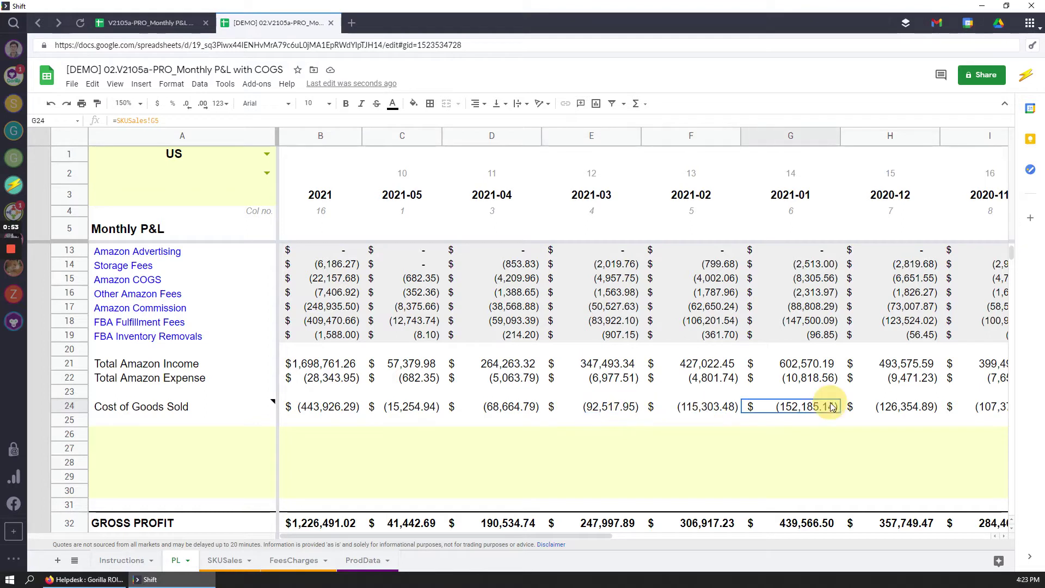
{"action": "left_click", "coordinate": [501, 411]}
{"action": "left_click", "coordinate": [418, 413]}
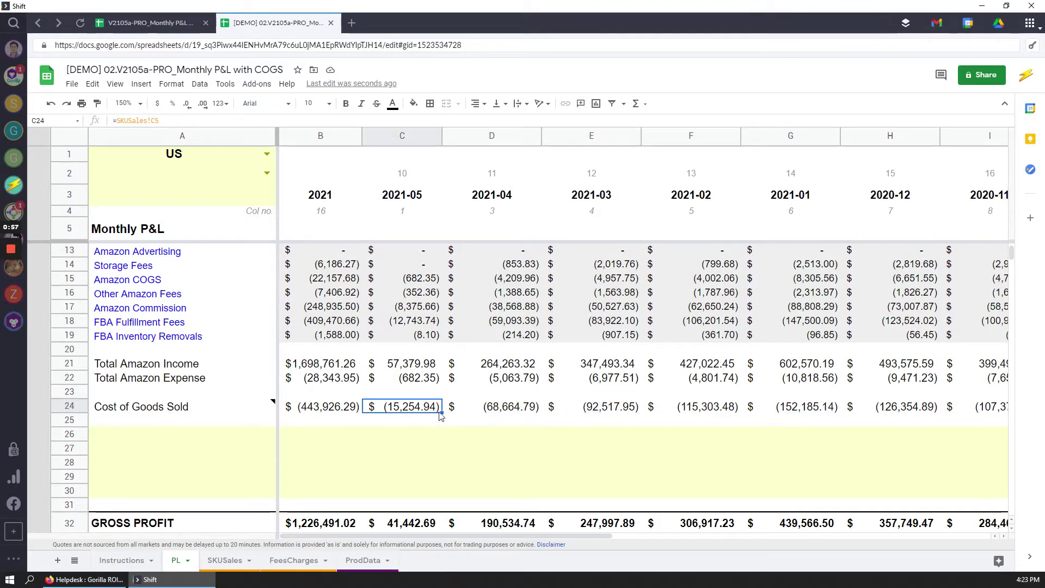
{"action": "left_click", "coordinate": [406, 202]}
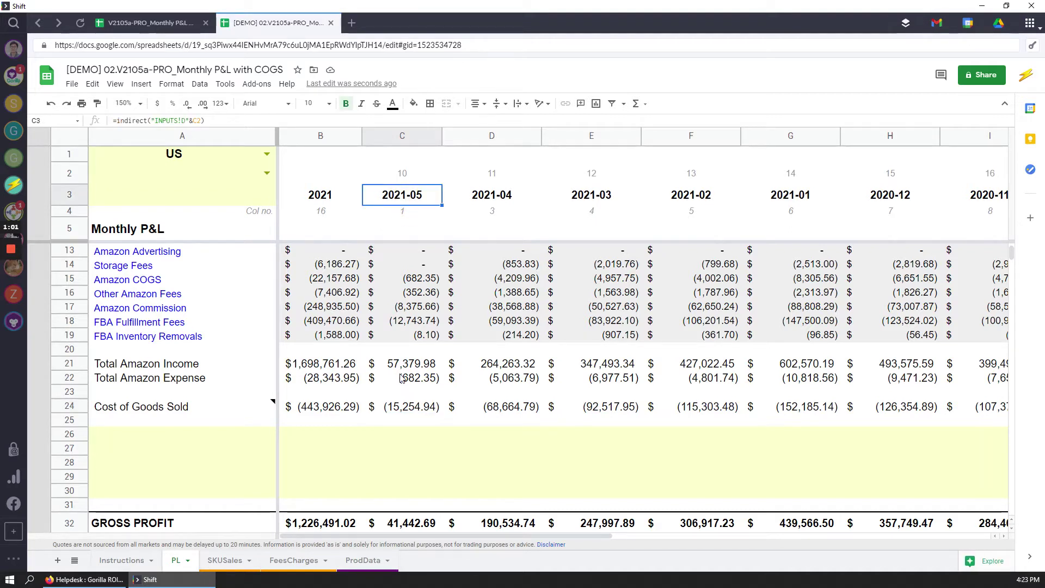
{"action": "left_click", "coordinate": [421, 413]}
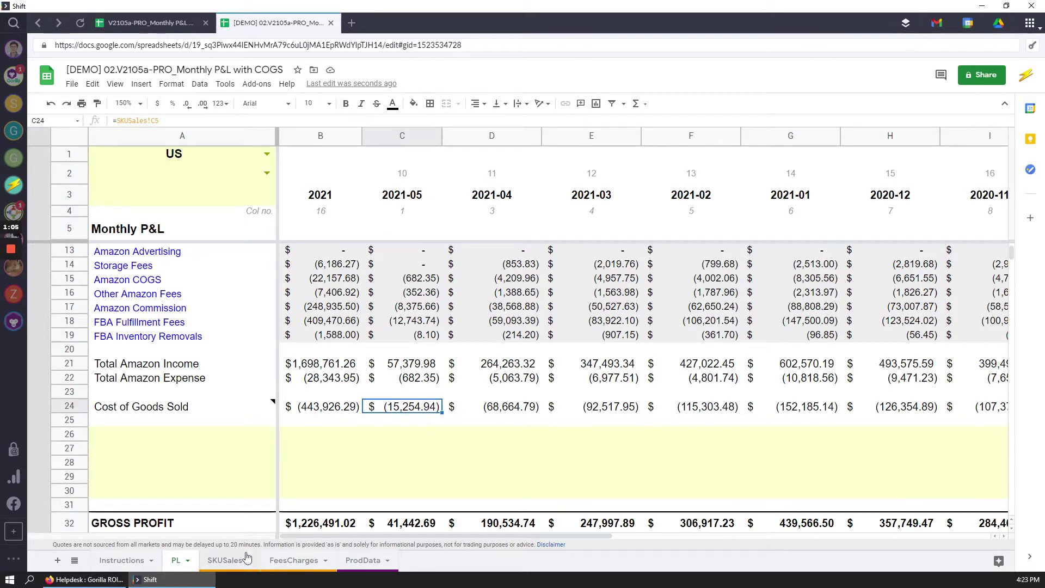
On the SKUSales sheet, check each SKU's 2021-05 unit count down column C
{"action": "left_click", "coordinate": [224, 561]}
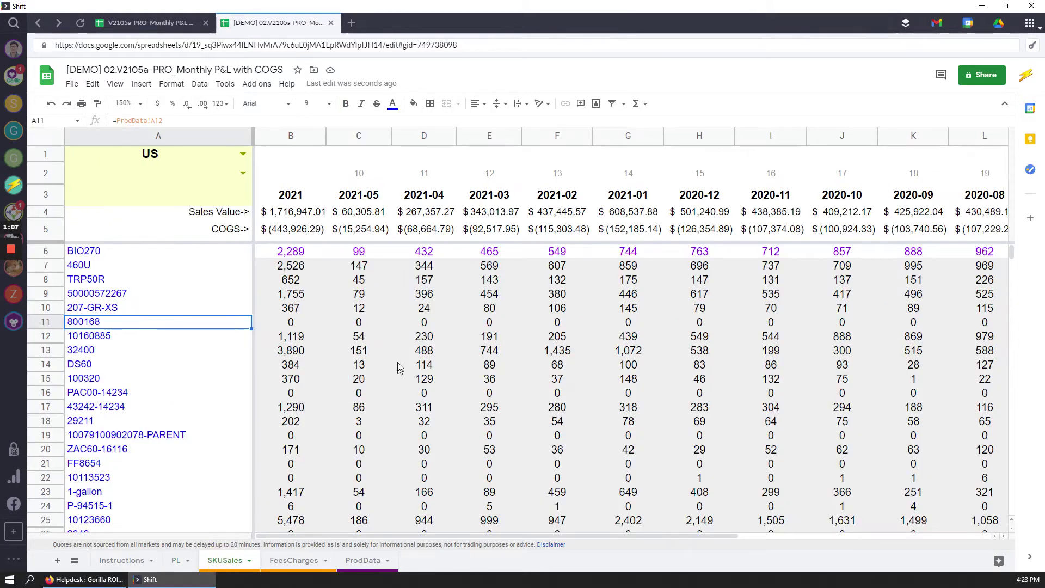
{"action": "left_click", "coordinate": [409, 349]}
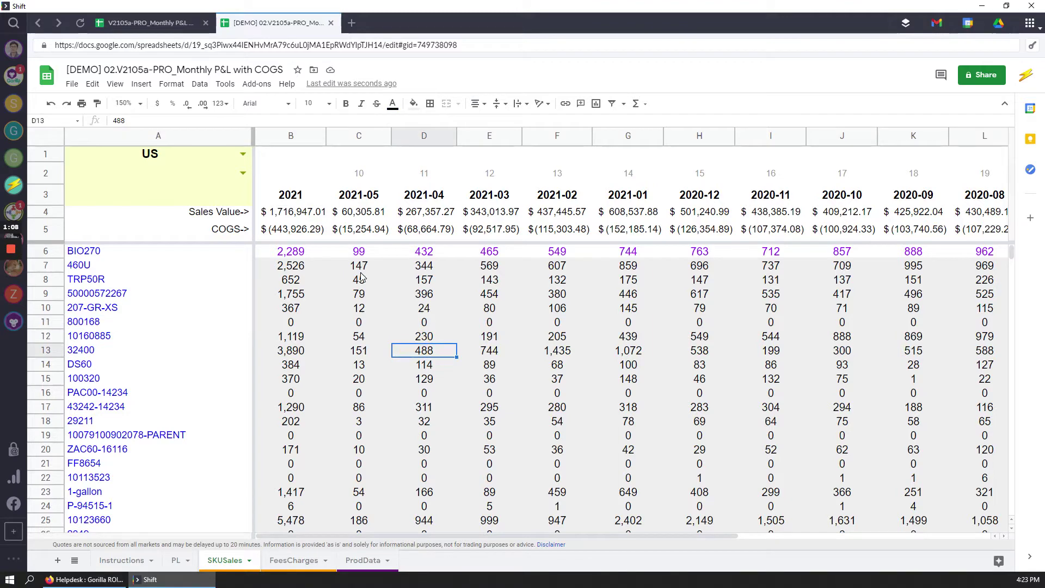
{"action": "left_click", "coordinate": [353, 200]}
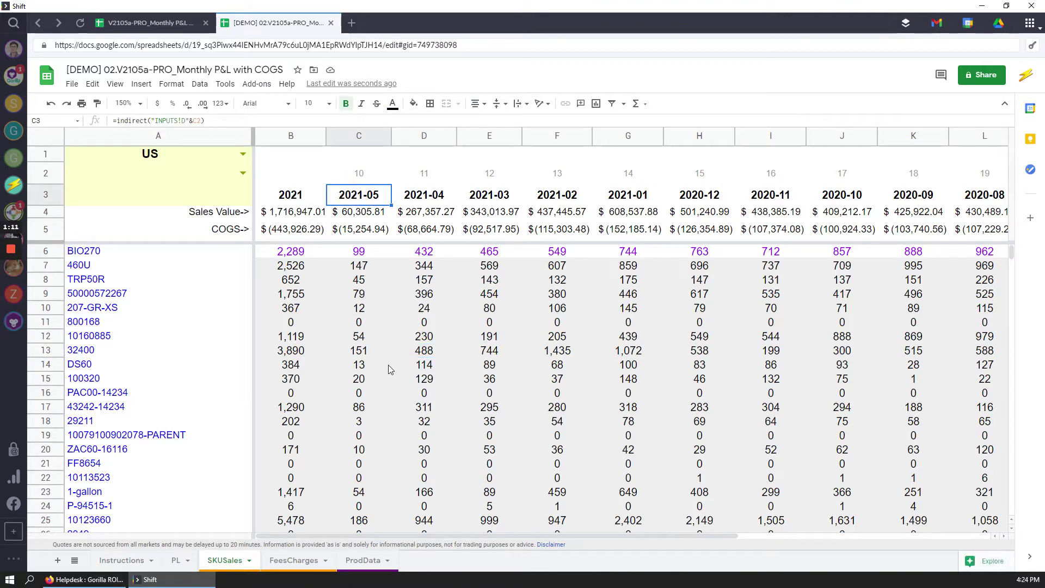
{"action": "left_click", "coordinate": [366, 252]}
{"action": "scroll", "coordinate": [370, 369], "scroll_direction": "down", "scroll_amount": 3}
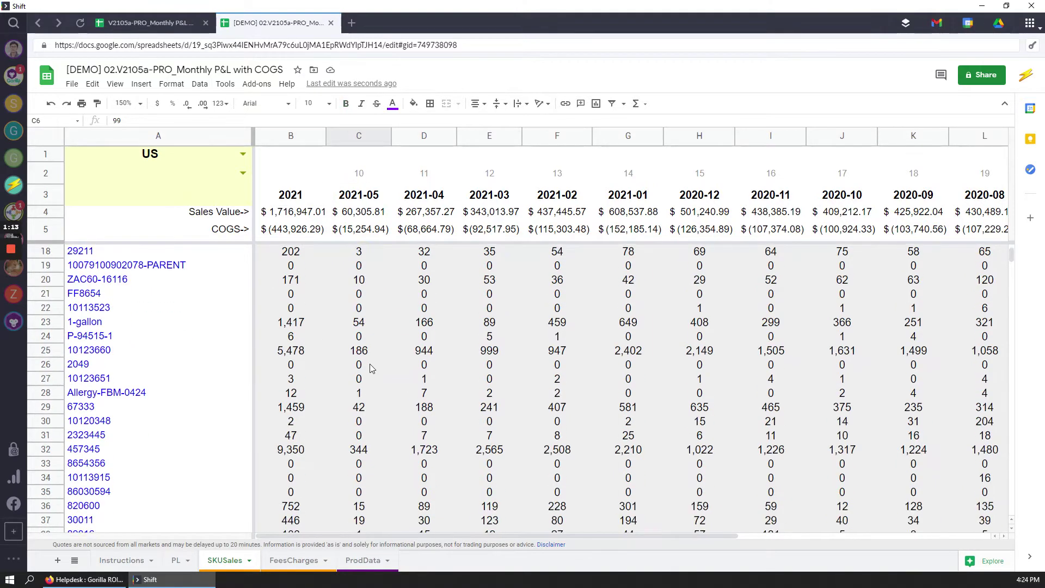
{"action": "left_click", "coordinate": [365, 323]}
{"action": "left_click", "coordinate": [367, 366]}
{"action": "left_click", "coordinate": [363, 450]}
{"action": "scroll", "coordinate": [362, 449], "scroll_direction": "down", "scroll_amount": 3}
{"action": "left_click", "coordinate": [374, 436]}
{"action": "scroll", "coordinate": [374, 436], "scroll_direction": "down", "scroll_amount": 3}
{"action": "left_click", "coordinate": [373, 412]}
{"action": "scroll", "coordinate": [366, 371], "scroll_direction": "down", "scroll_amount": 3}
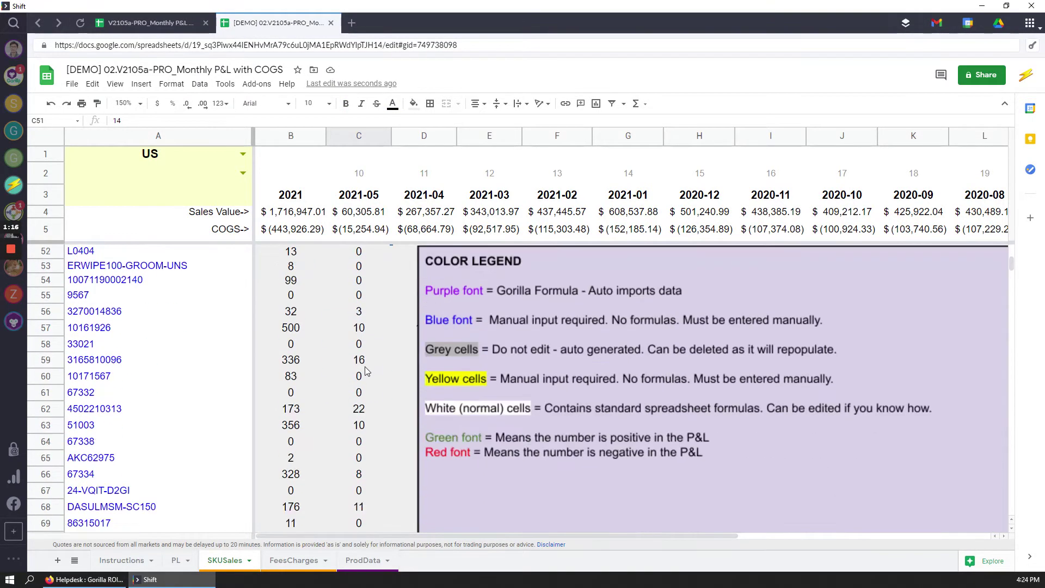
{"action": "scroll", "coordinate": [367, 371], "scroll_direction": "down", "scroll_amount": 3}
{"action": "scroll", "coordinate": [366, 372], "scroll_direction": "up", "scroll_amount": 20}
Select C6:C23 to see the 2021-05 unit total, inspect the C5 COGS formula, and return to PL
{"action": "left_click", "coordinate": [362, 365]}
{"action": "left_click", "coordinate": [364, 281]}
{"action": "left_click_drag", "start_coordinate": [365, 252], "coordinate": [364, 490]}
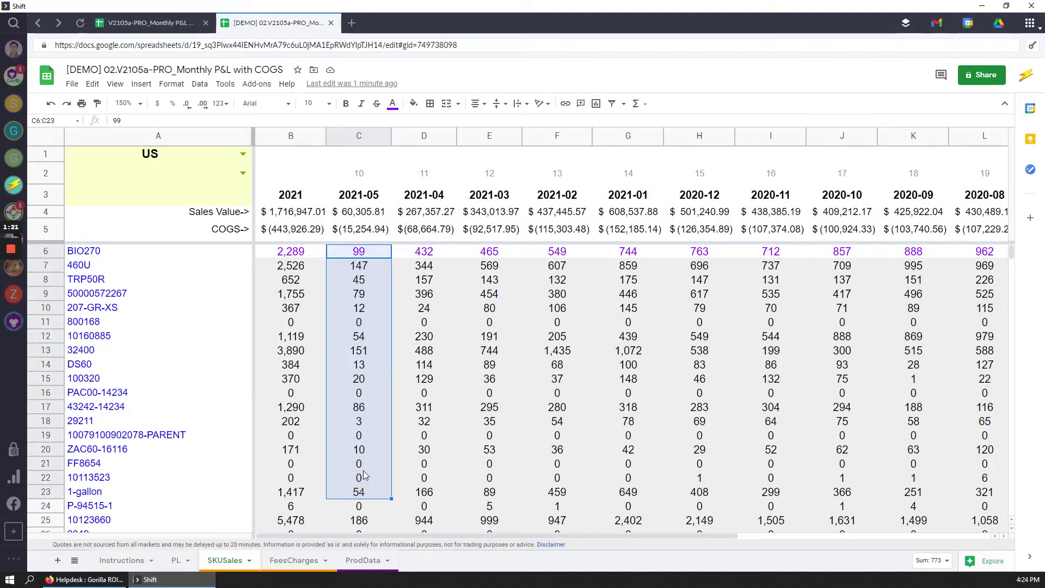
{"action": "left_click", "coordinate": [353, 231]}
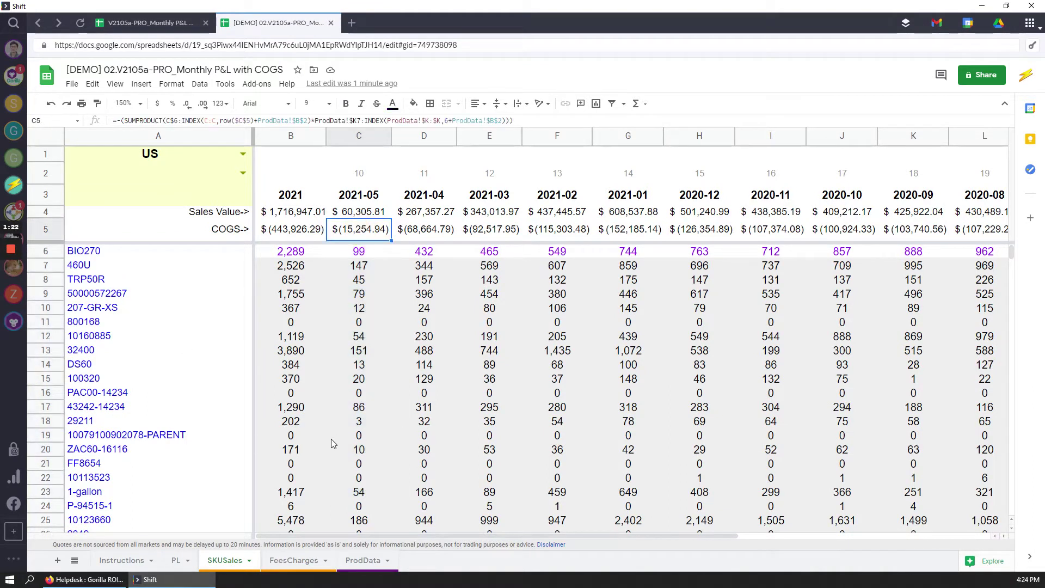
{"action": "left_click", "coordinate": [176, 560]}
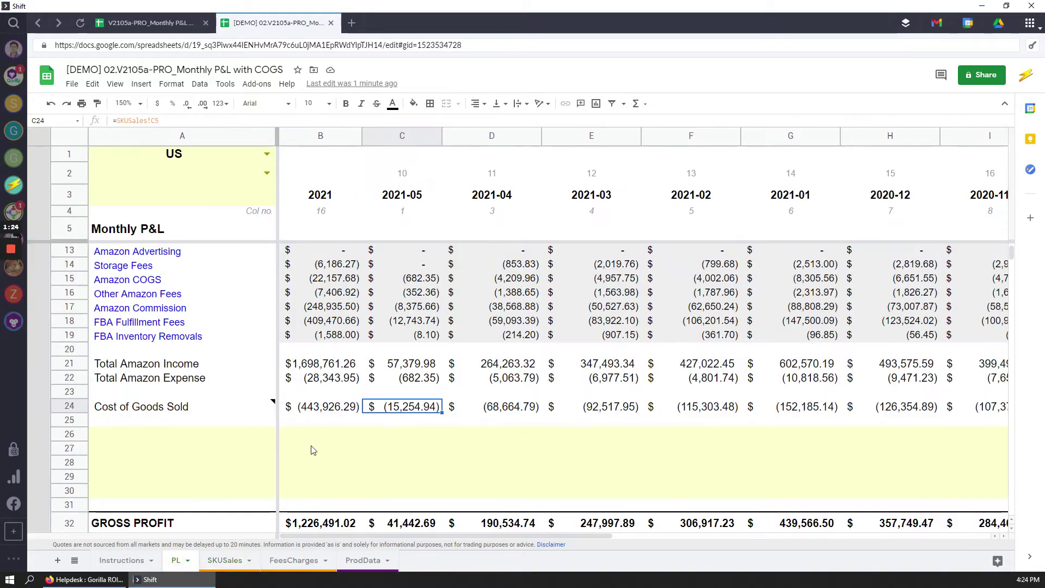
{"action": "scroll", "coordinate": [394, 416], "scroll_direction": "up", "scroll_amount": 3}
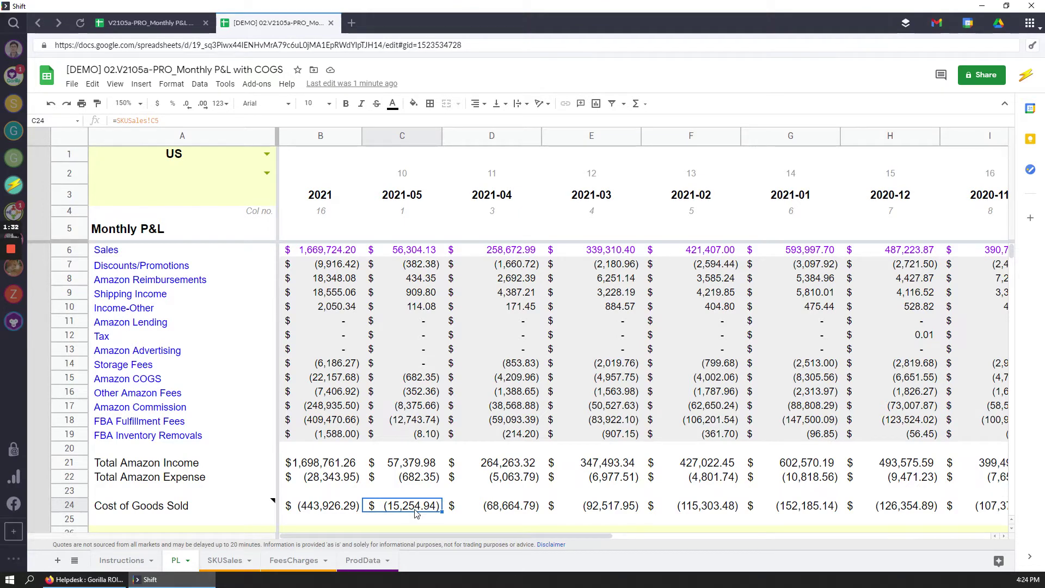
{"action": "left_click", "coordinate": [131, 562]}
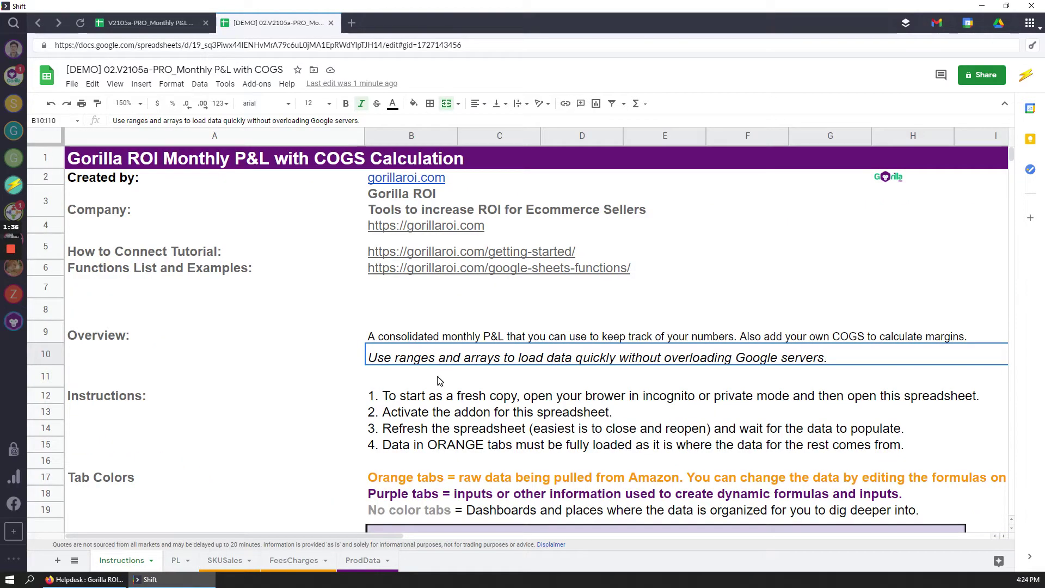
{"action": "scroll", "coordinate": [436, 377], "scroll_direction": "down", "scroll_amount": 1}
{"action": "left_click", "coordinate": [378, 411]}
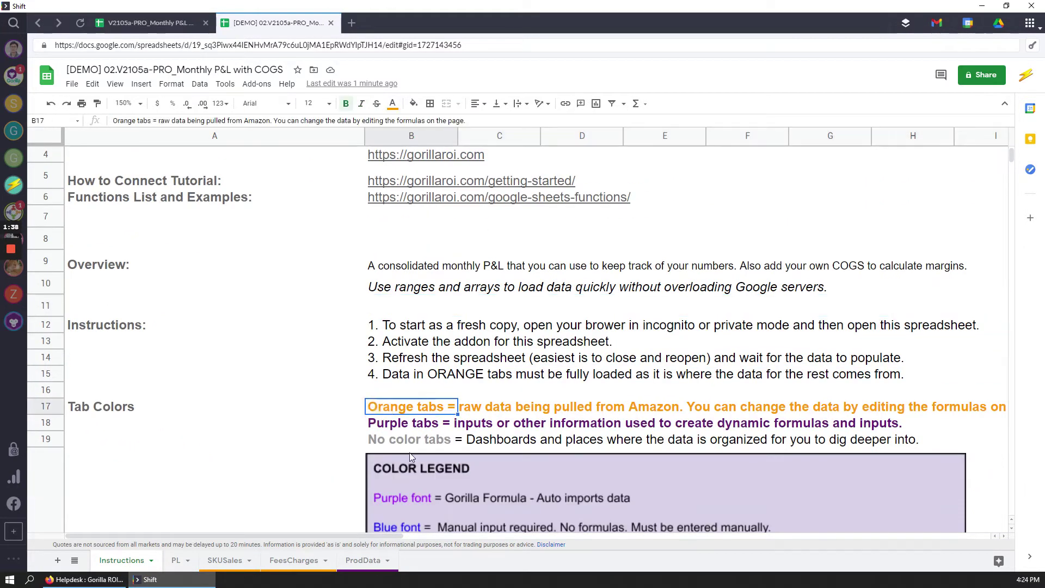
{"action": "scroll", "coordinate": [410, 452], "scroll_direction": "down", "scroll_amount": 3}
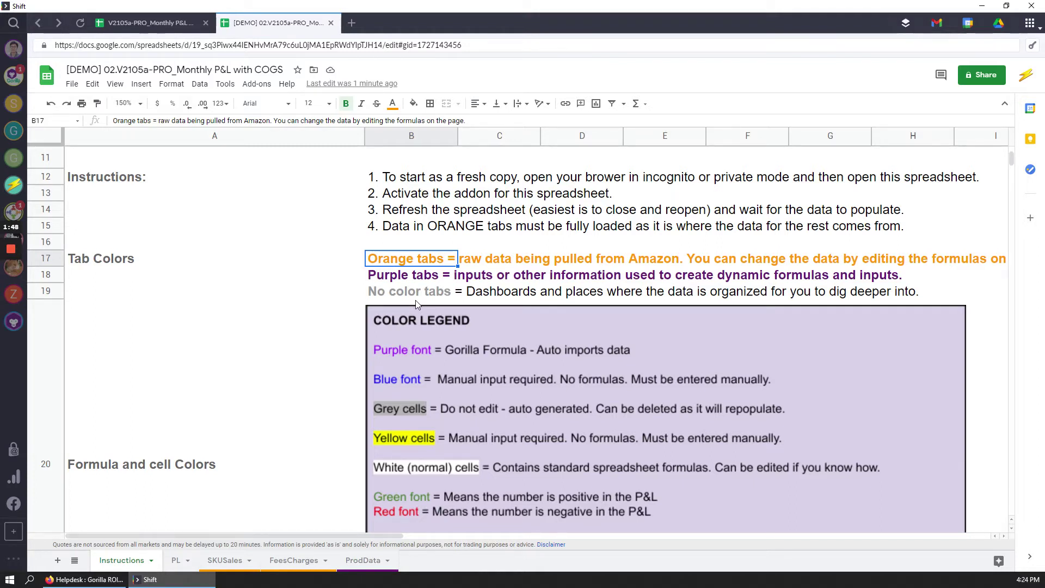
{"action": "key", "text": "Down"}
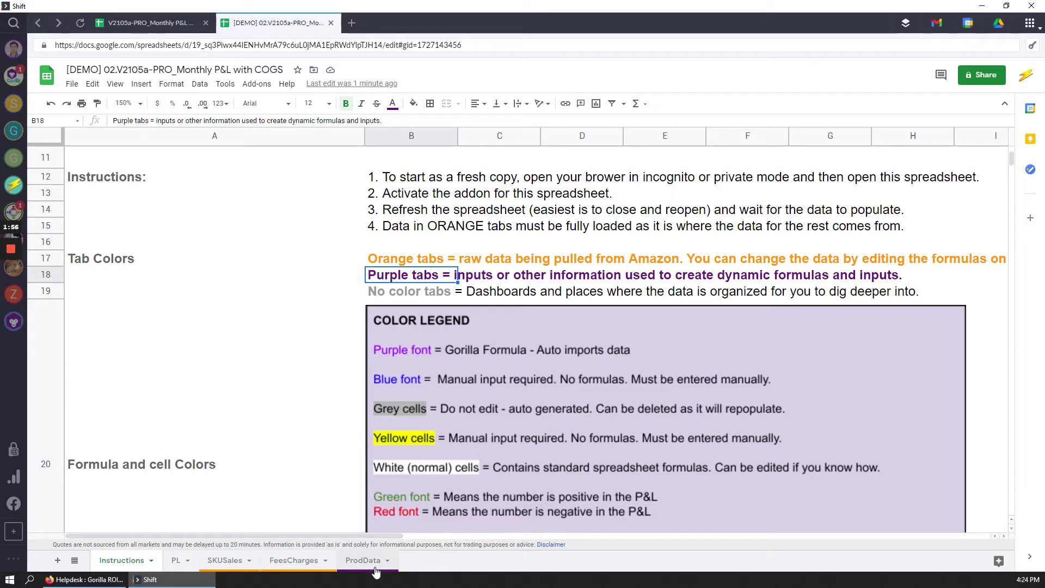
{"action": "left_click", "coordinate": [178, 563]}
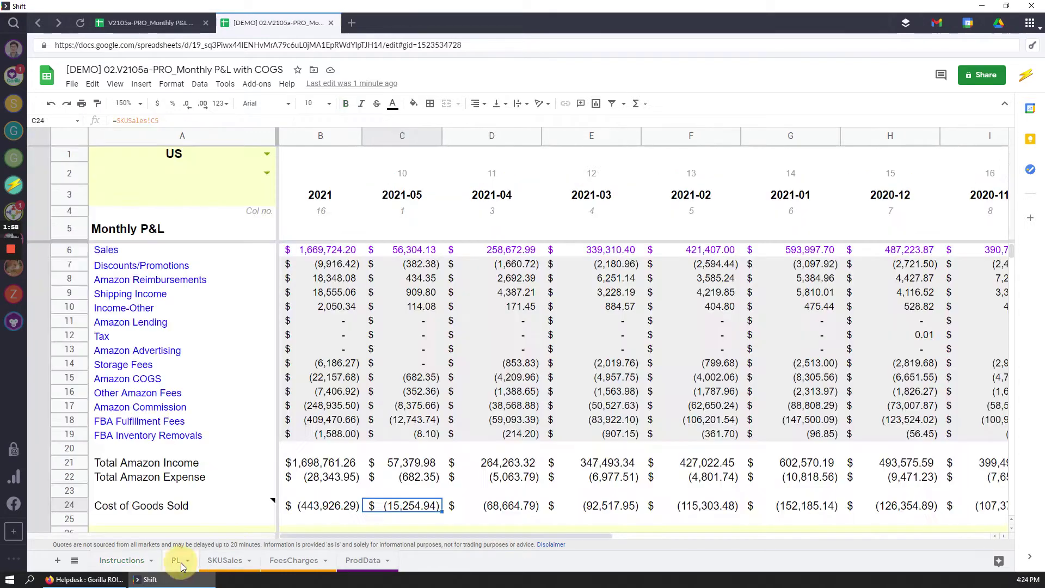
{"action": "left_click", "coordinate": [368, 309]}
{"action": "left_click", "coordinate": [326, 265]}
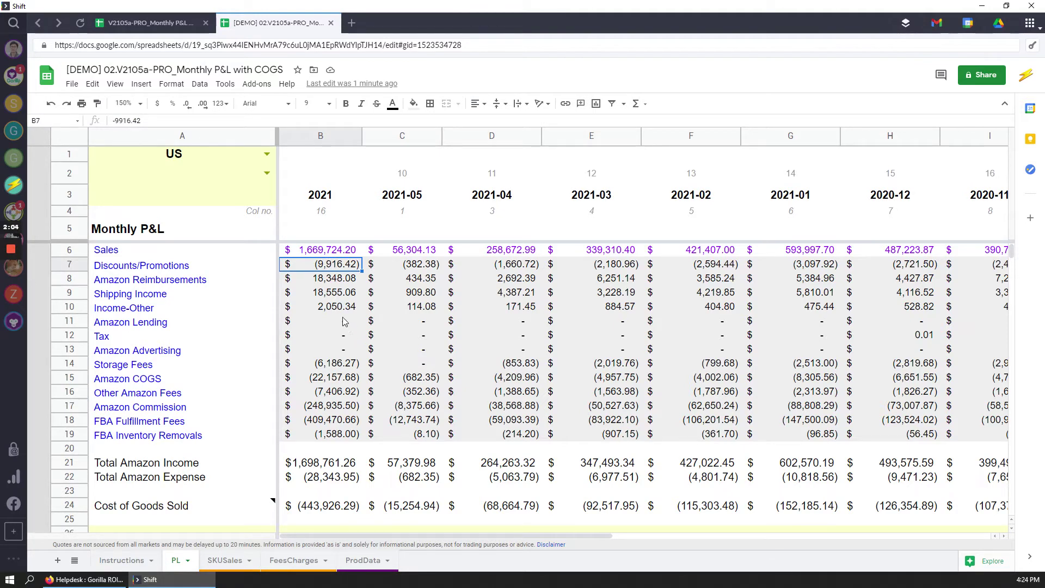
{"action": "left_click_drag", "start_coordinate": [334, 251], "coordinate": [350, 434]}
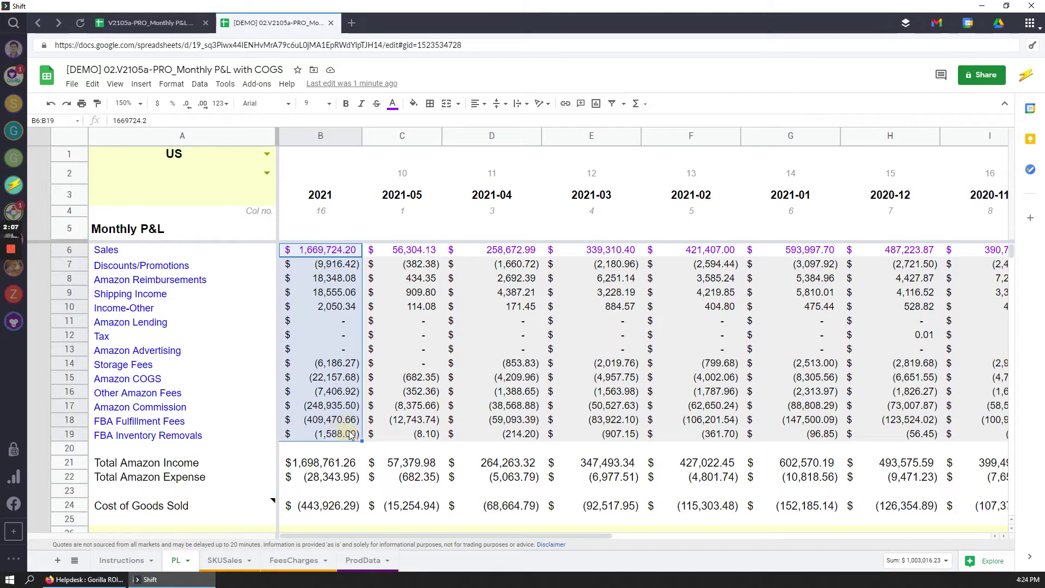
{"action": "left_click", "coordinate": [391, 332]}
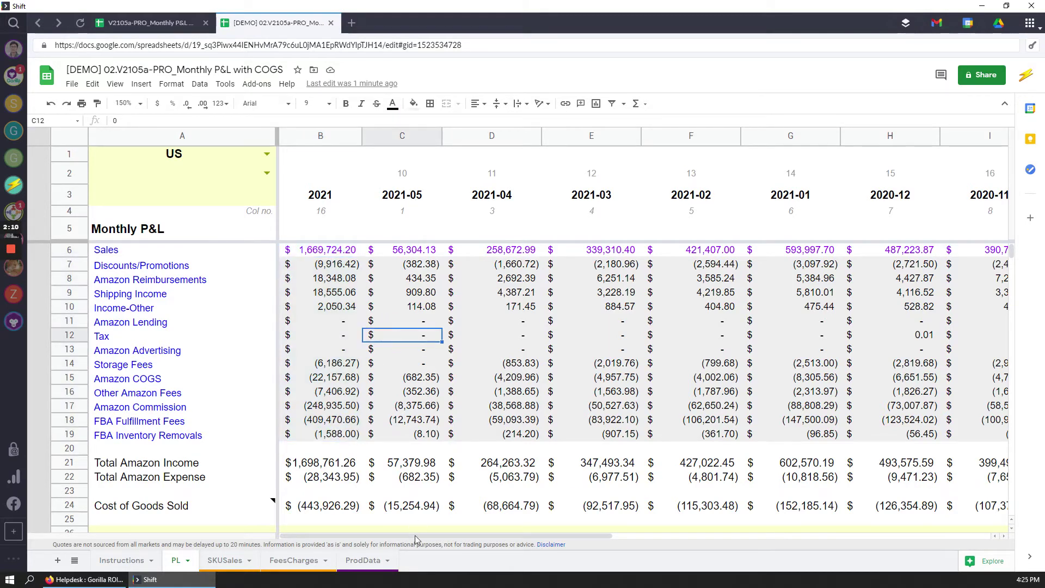
{"action": "left_click_drag", "start_coordinate": [415, 536], "coordinate": [360, 541]}
{"action": "scroll", "coordinate": [338, 392], "scroll_direction": "down", "scroll_amount": 3}
{"action": "left_click", "coordinate": [320, 362]}
{"action": "scroll", "coordinate": [429, 463], "scroll_direction": "up", "scroll_amount": 2}
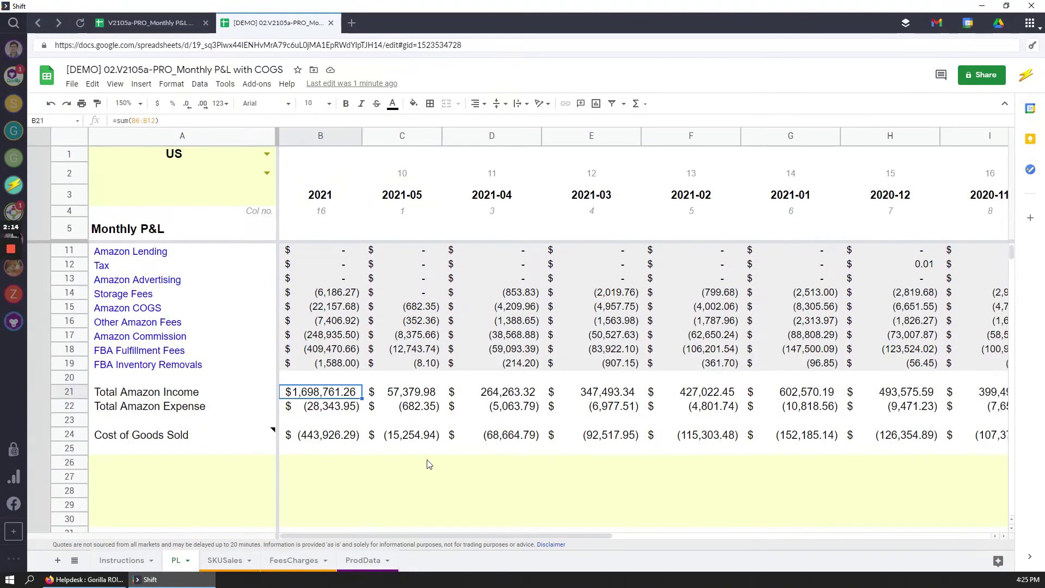
{"action": "key", "text": "F2"}
{"action": "key", "text": "Escape"}
{"action": "scroll", "coordinate": [429, 461], "scroll_direction": "up", "scroll_amount": 2}
{"action": "scroll", "coordinate": [429, 462], "scroll_direction": "down", "scroll_amount": 2}
{"action": "key", "text": "F2"}
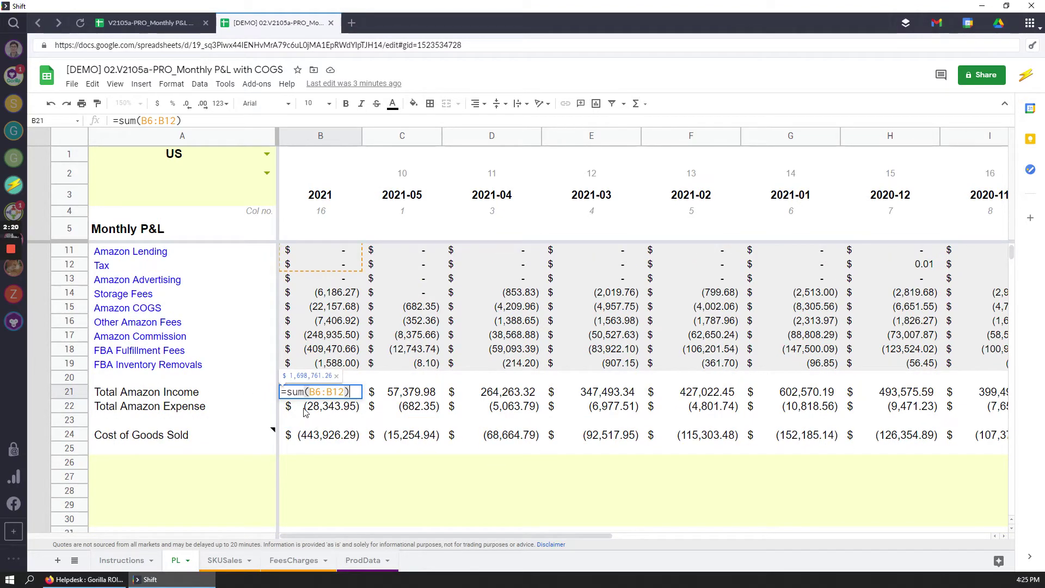
{"action": "scroll", "coordinate": [397, 420], "scroll_direction": "up", "scroll_amount": 2}
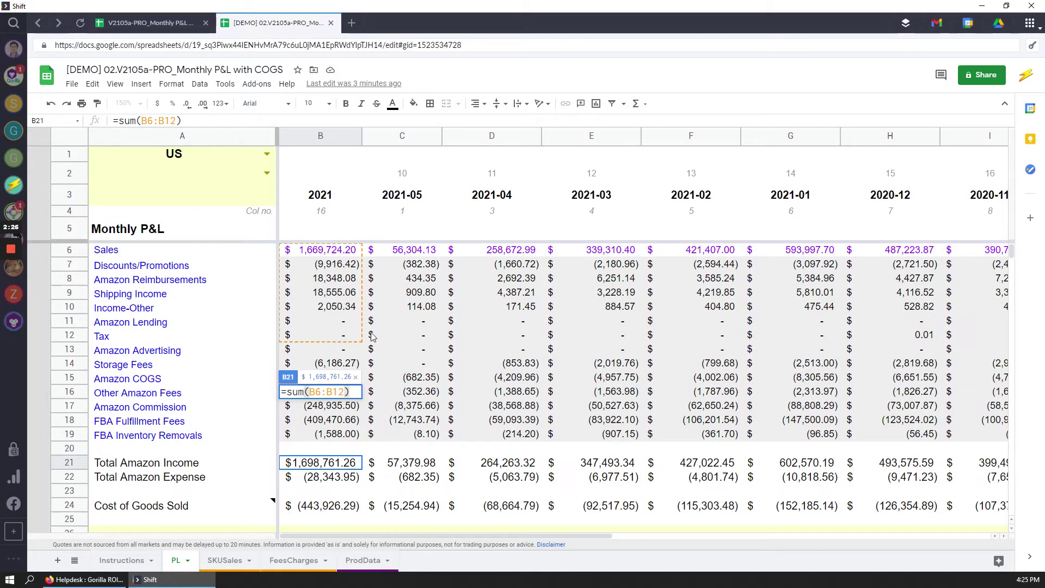
{"action": "key", "text": "Escape"}
{"action": "left_click_drag", "start_coordinate": [319, 351], "coordinate": [338, 434]}
{"action": "left_click", "coordinate": [324, 478]}
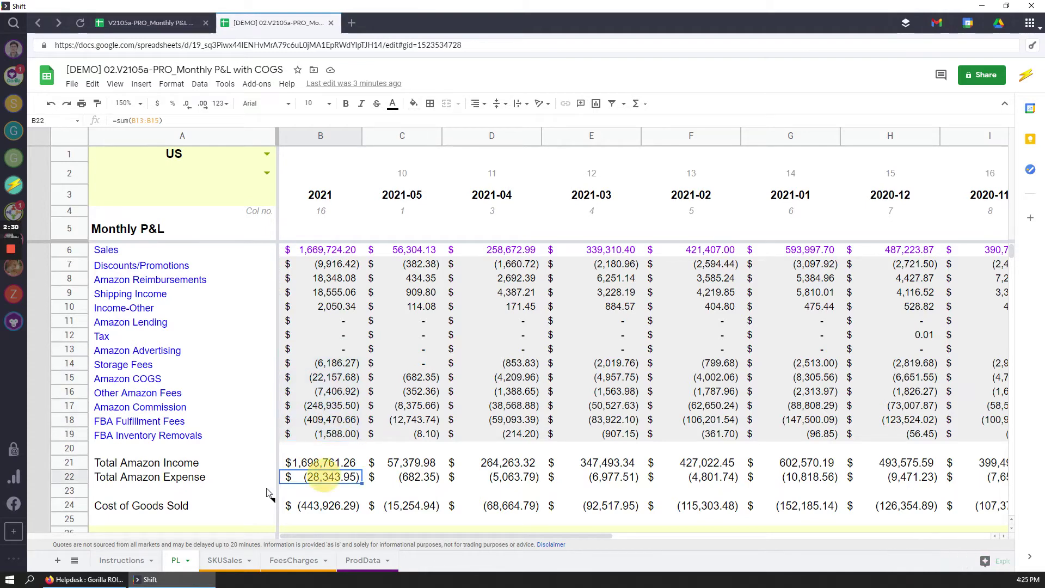
Inspect the 2021 Cost of Goods Sold link and the GROSS PROFIT formula
{"action": "left_click", "coordinate": [321, 506]}
{"action": "scroll", "coordinate": [283, 315], "scroll_direction": "down", "scroll_amount": 4}
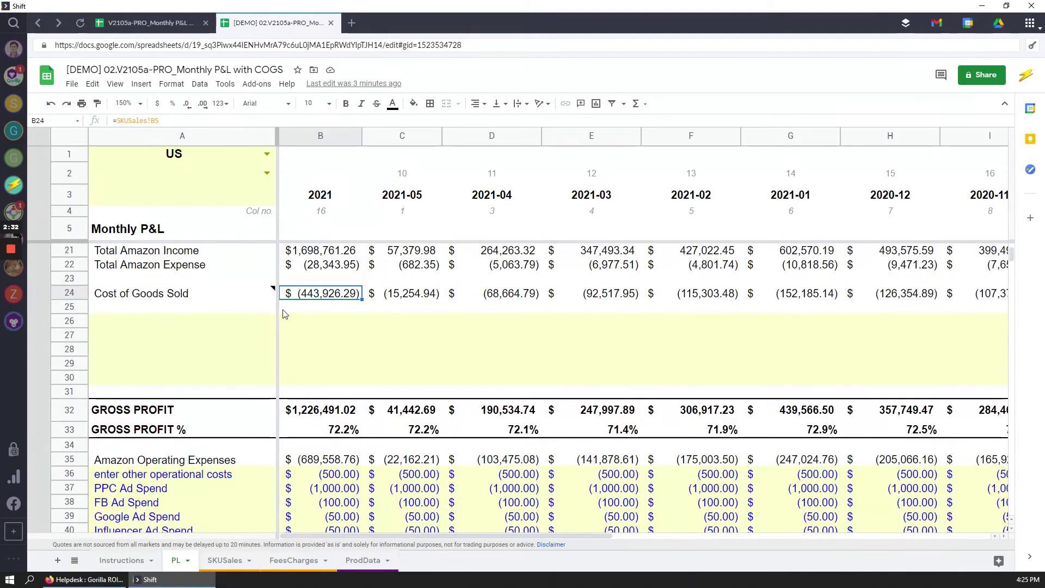
{"action": "scroll", "coordinate": [332, 327], "scroll_direction": "down", "scroll_amount": 2}
{"action": "left_click", "coordinate": [329, 324]}
{"action": "scroll", "coordinate": [438, 449], "scroll_direction": "up", "scroll_amount": 2}
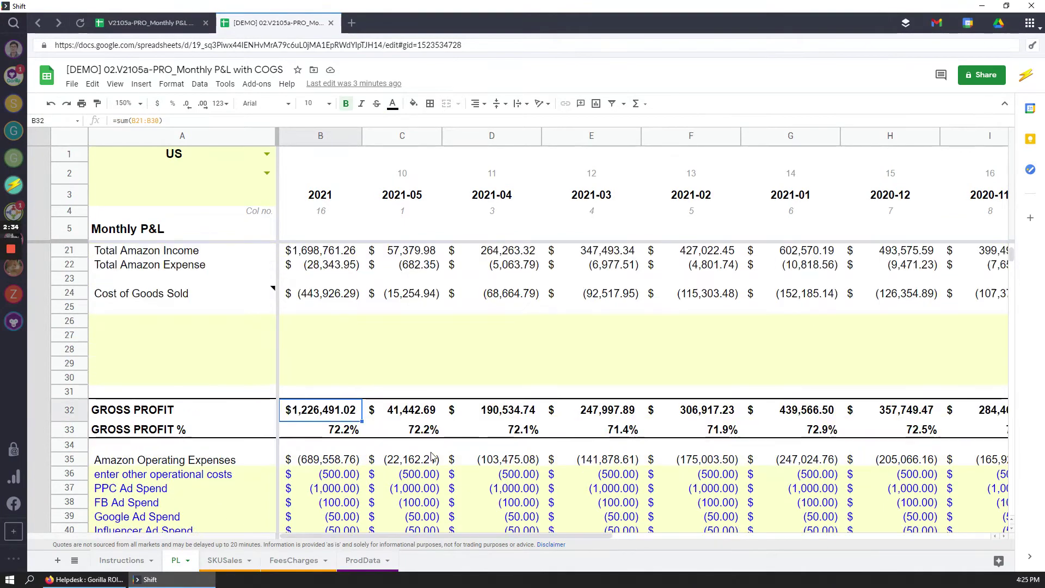
{"action": "scroll", "coordinate": [433, 457], "scroll_direction": "up", "scroll_amount": 1}
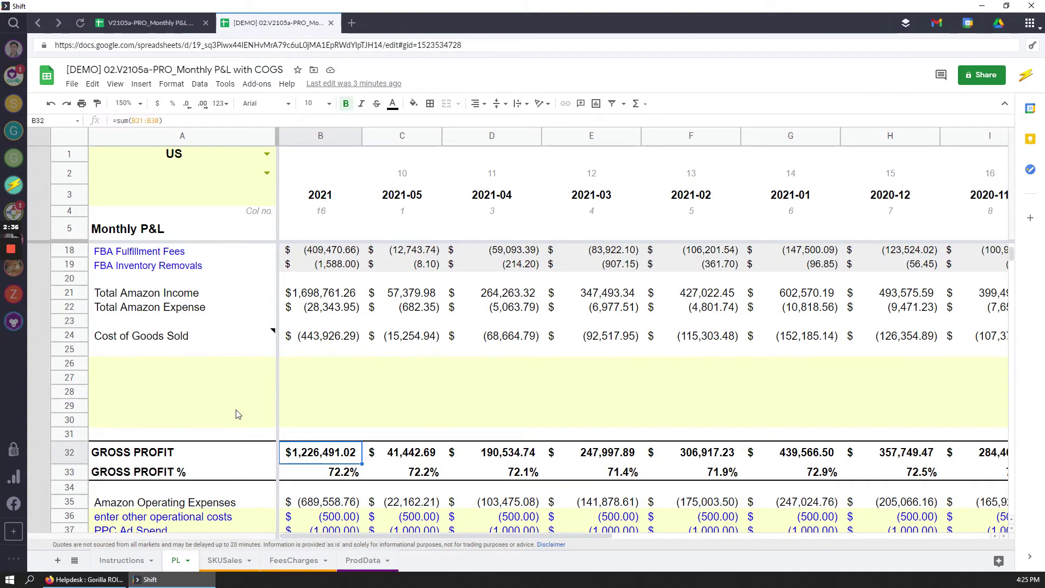
Add a 'COGS2' row in A26 with -100000 for 2021 in B26
{"action": "left_click", "coordinate": [220, 364]}
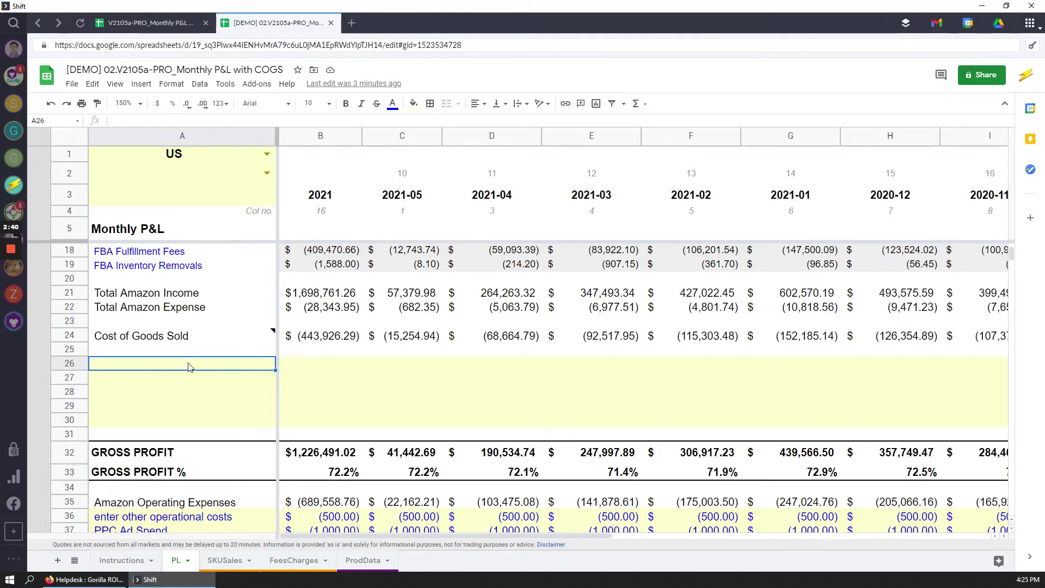
{"action": "left_click_drag", "start_coordinate": [188, 367], "coordinate": [516, 378]}
{"action": "left_click", "coordinate": [245, 367]}
{"action": "type", "text": "COGS2"}
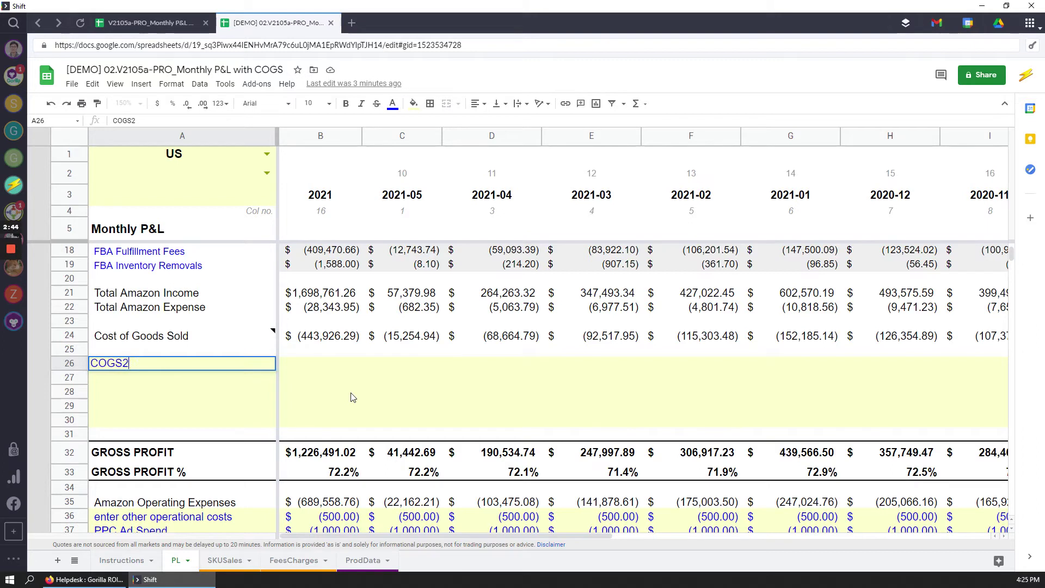
{"action": "key", "text": "Tab"}
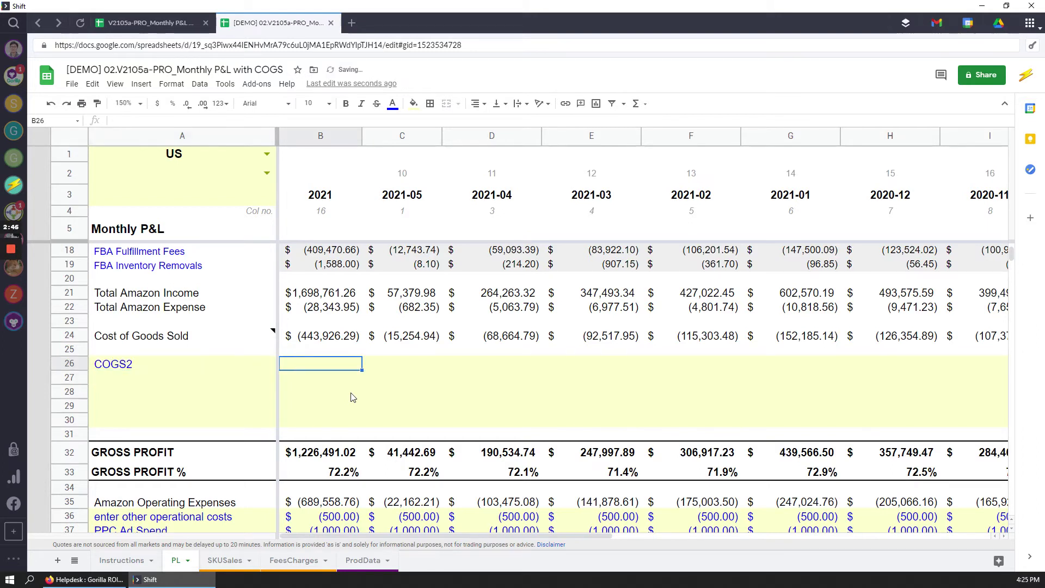
{"action": "type", "text": "-100000"}
{"action": "key", "text": "Return"}
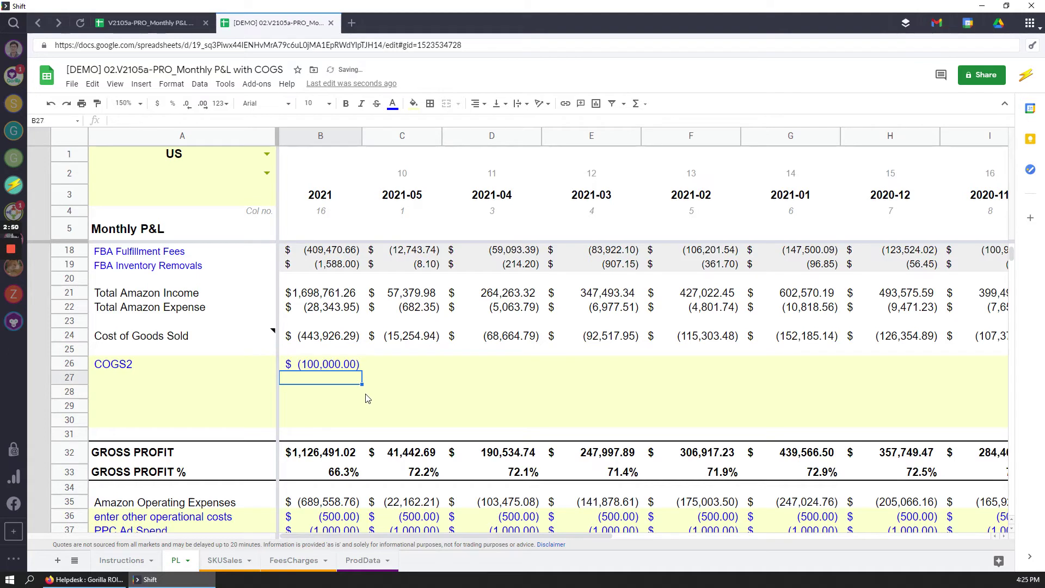
Delete and restore the COGS2 amount to compare Gross Profit, checking the =sum(B21:B30) formula
{"action": "left_click_drag", "start_coordinate": [170, 383], "coordinate": [342, 426]}
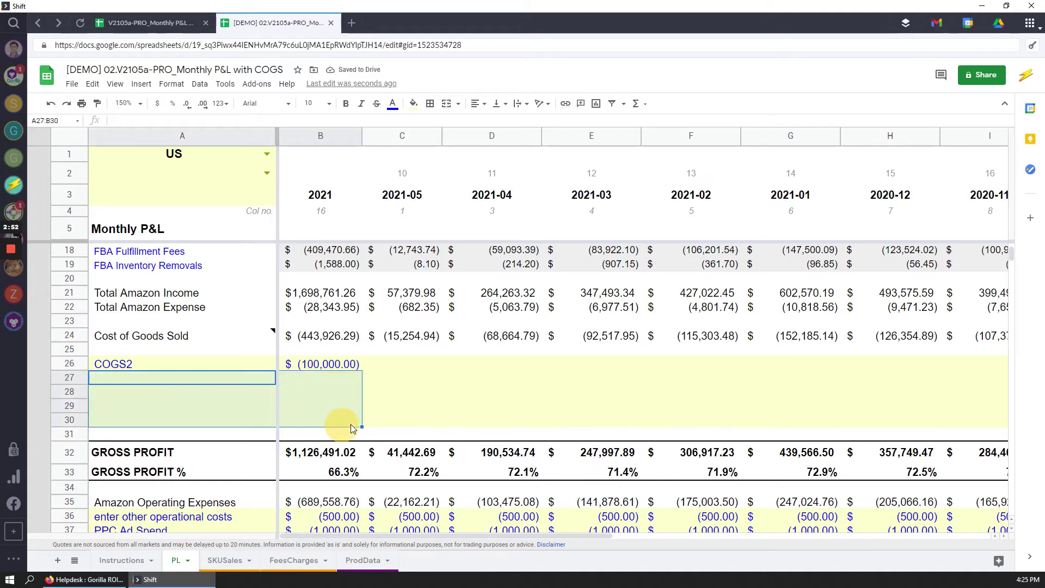
{"action": "left_click", "coordinate": [347, 410]}
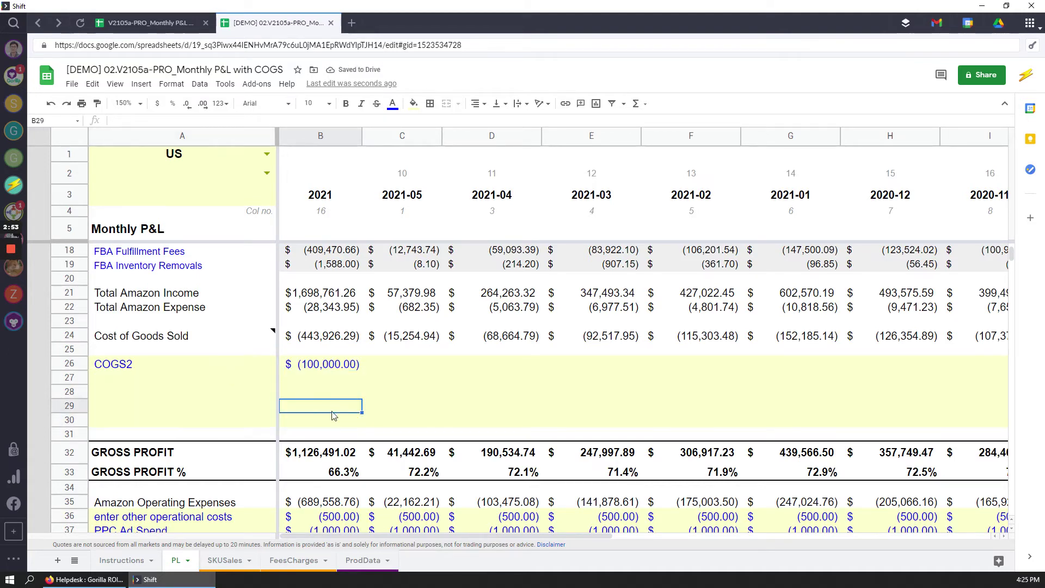
{"action": "left_click", "coordinate": [323, 368]}
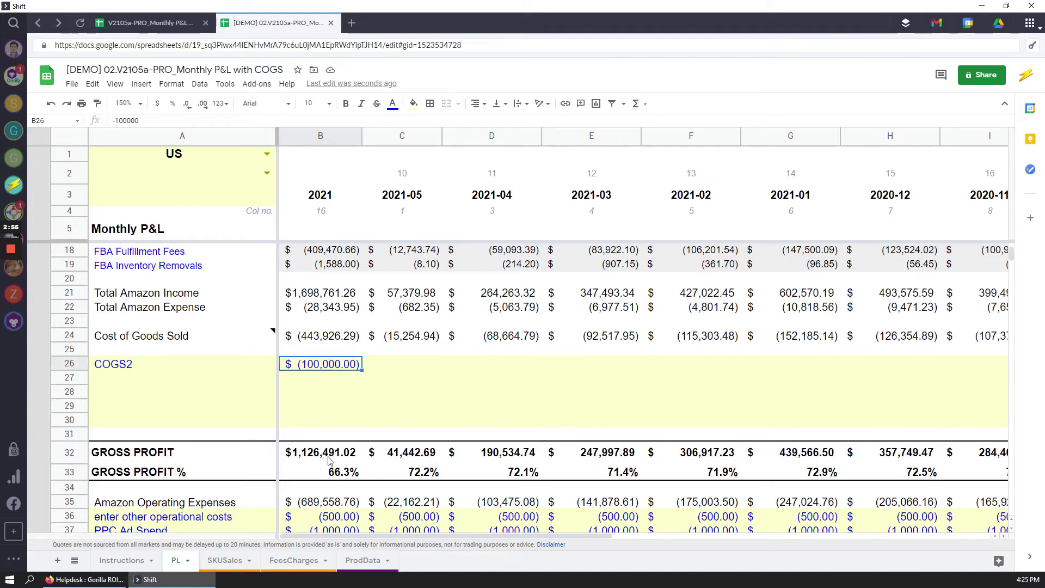
{"action": "mouse_move", "coordinate": [334, 460]}
{"action": "left_mouse_down"}
{"action": "mouse_move", "coordinate": [352, 474]}
{"action": "mouse_move", "coordinate": [330, 453]}
{"action": "left_mouse_up"}
{"action": "left_click", "coordinate": [344, 407]}
{"action": "key", "text": "Up"}
{"action": "key", "text": "Up"}
{"action": "key", "text": "Up"}
{"action": "key", "text": "Delete"}
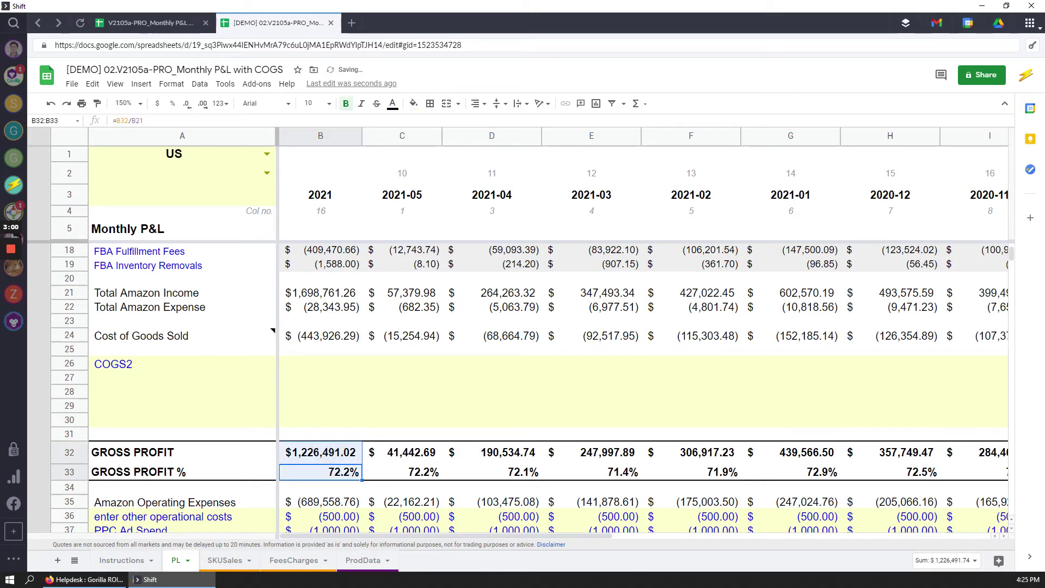
{"action": "left_click", "coordinate": [361, 368]}
{"action": "key", "text": "ctrl+z"}
{"action": "left_click_drag", "start_coordinate": [326, 455], "coordinate": [332, 471]}
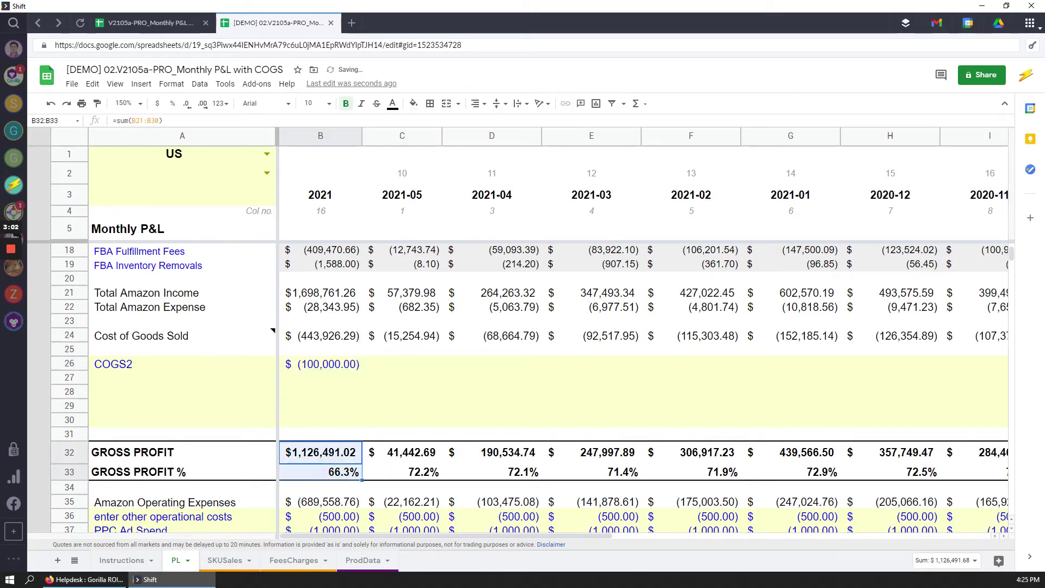
{"action": "double_click", "coordinate": [340, 457]}
{"action": "key", "text": "Escape"}
{"action": "left_click", "coordinate": [330, 372]}
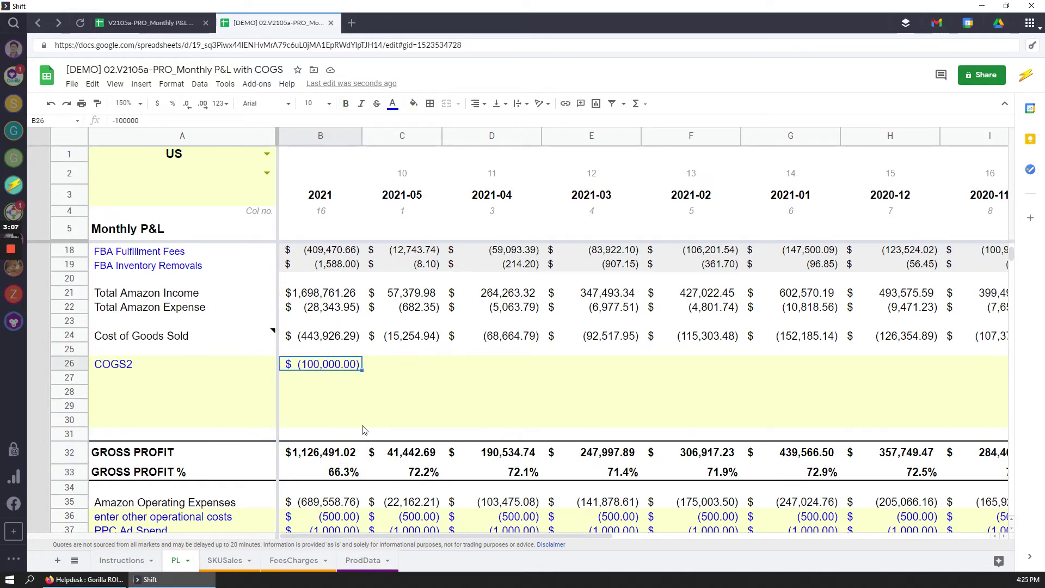
{"action": "scroll", "coordinate": [371, 428], "scroll_direction": "down", "scroll_amount": 4}
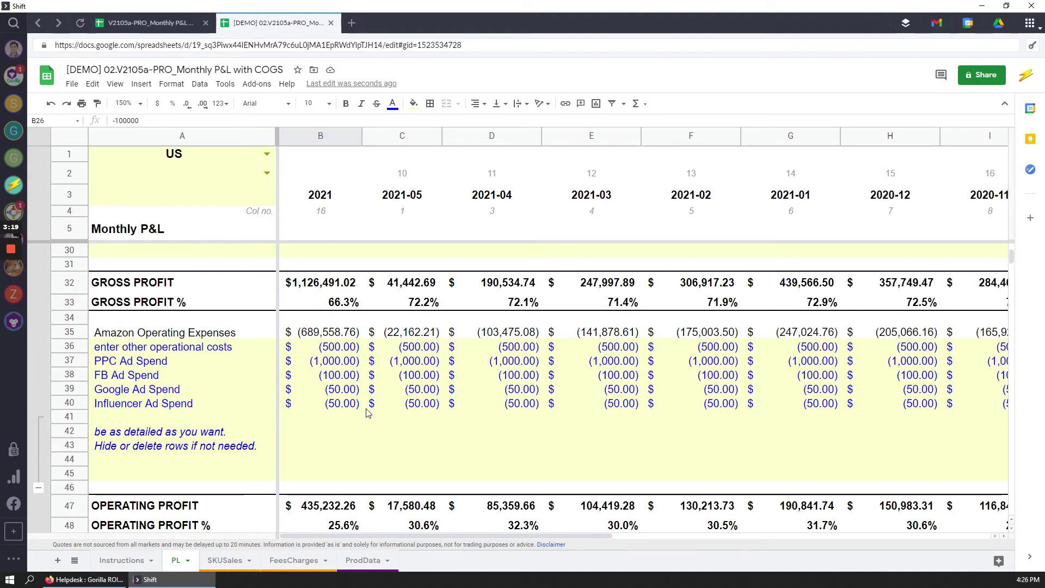
{"action": "left_click_drag", "start_coordinate": [199, 362], "coordinate": [369, 366]}
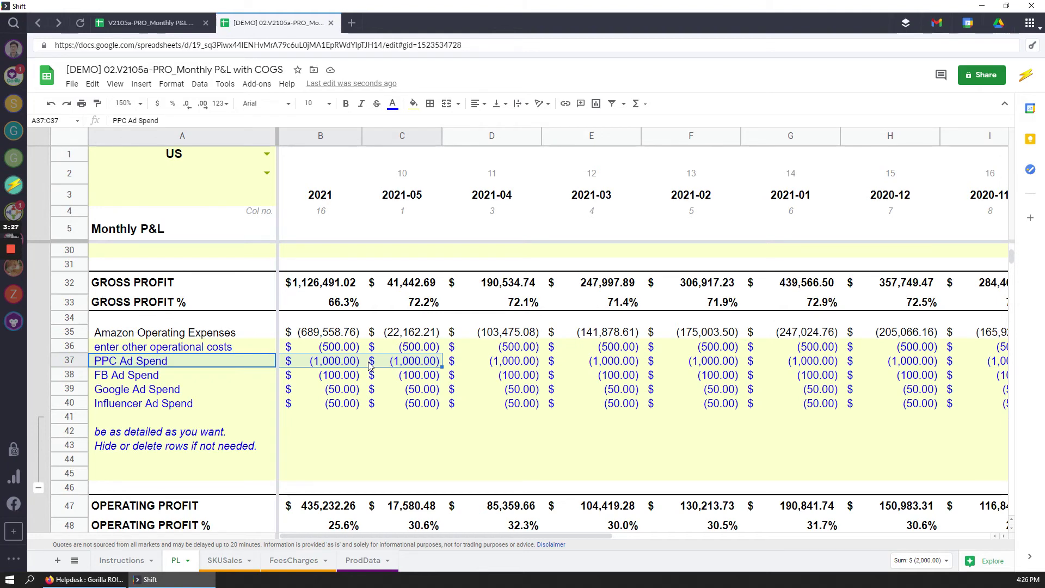
{"action": "left_click", "coordinate": [220, 365]}
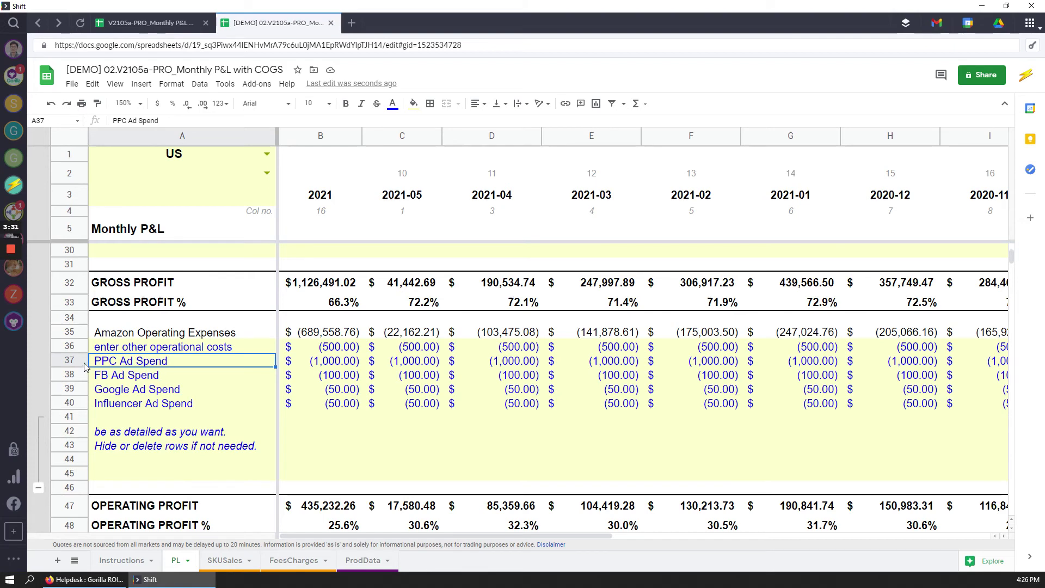
{"action": "left_click_drag", "start_coordinate": [103, 366], "coordinate": [350, 363]}
{"action": "left_click", "coordinate": [331, 438]}
{"action": "left_click_drag", "start_coordinate": [142, 375], "coordinate": [298, 381]}
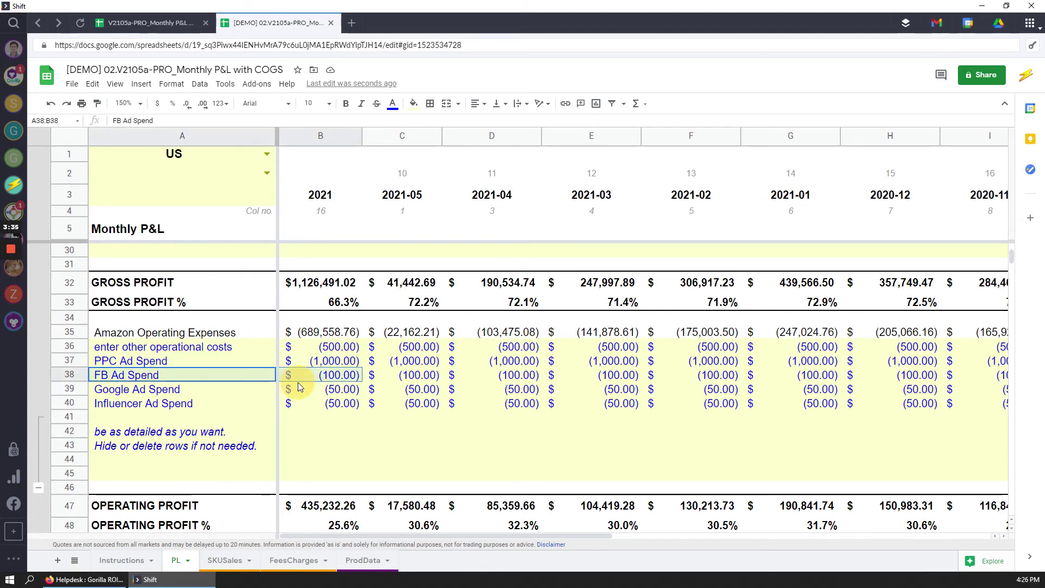
{"action": "left_click_drag", "start_coordinate": [228, 391], "coordinate": [303, 390]}
{"action": "left_click_drag", "start_coordinate": [163, 403], "coordinate": [322, 404]}
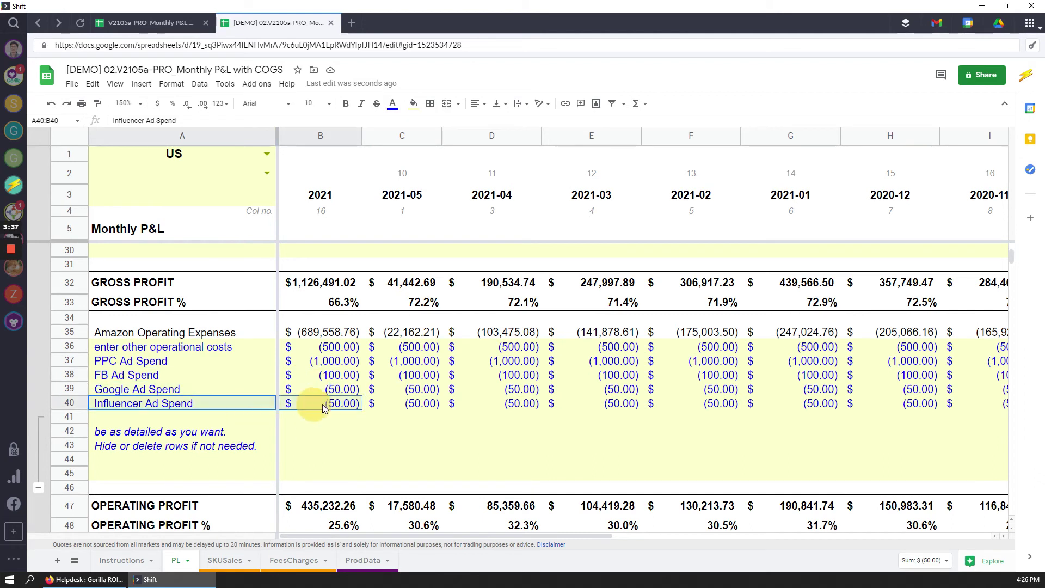
{"action": "left_click", "coordinate": [394, 422]}
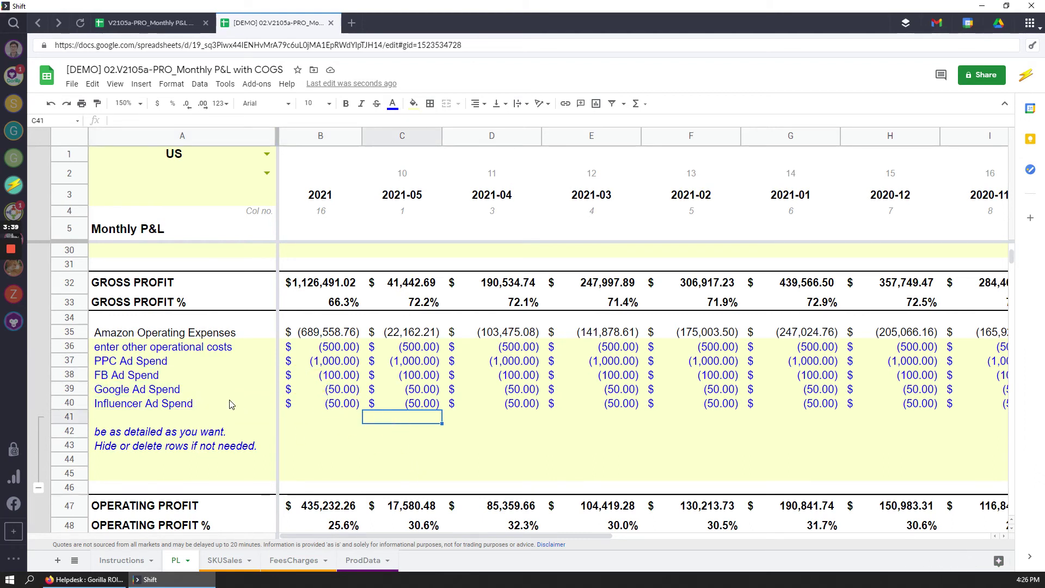
{"action": "scroll", "coordinate": [341, 437], "scroll_direction": "down", "scroll_amount": 1}
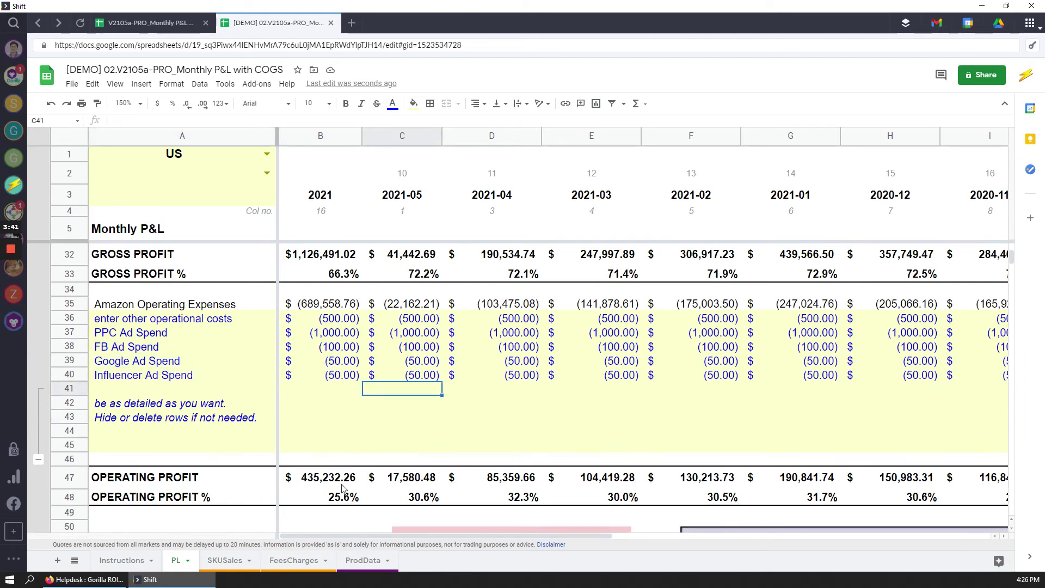
{"action": "double_click", "coordinate": [334, 477]}
{"action": "key", "text": "Escape"}
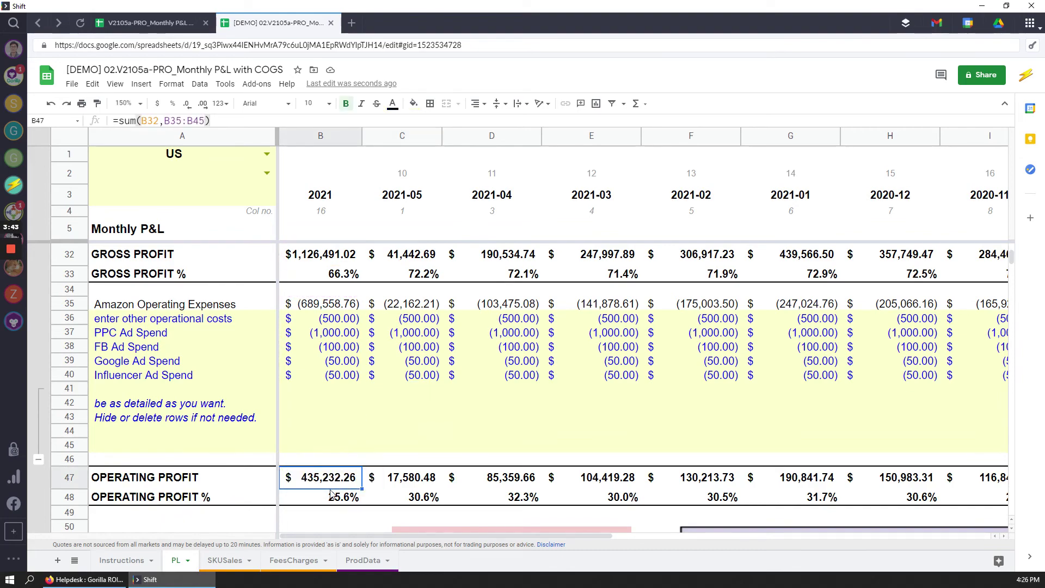
{"action": "scroll", "coordinate": [387, 456], "scroll_direction": "up", "scroll_amount": 10}
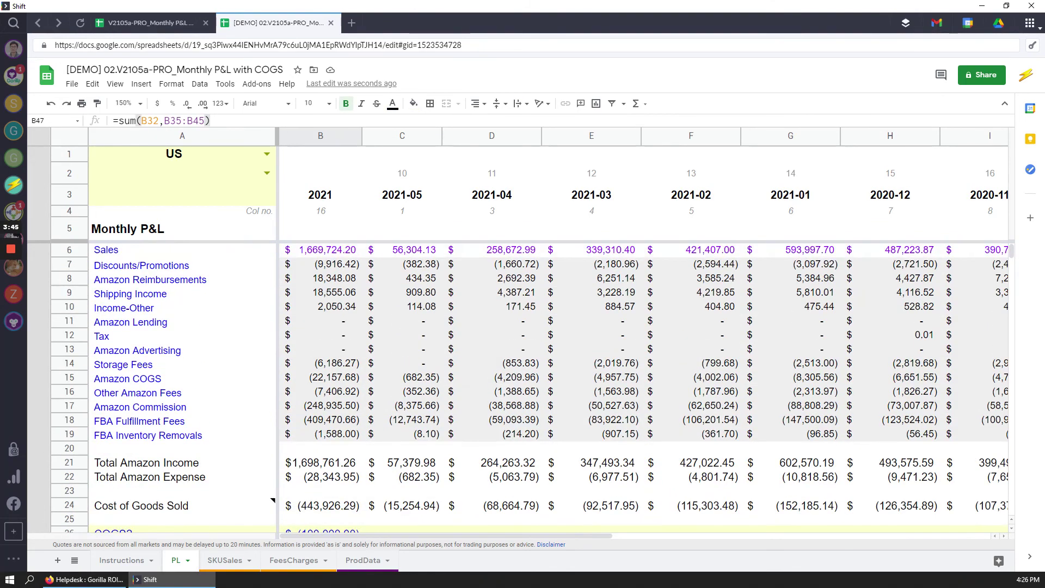
Flip through the SKUSales, FeesCharges, ProdData and PL tabs over to the Instructions sheet
{"action": "left_click", "coordinate": [221, 562]}
{"action": "left_click", "coordinate": [283, 562]}
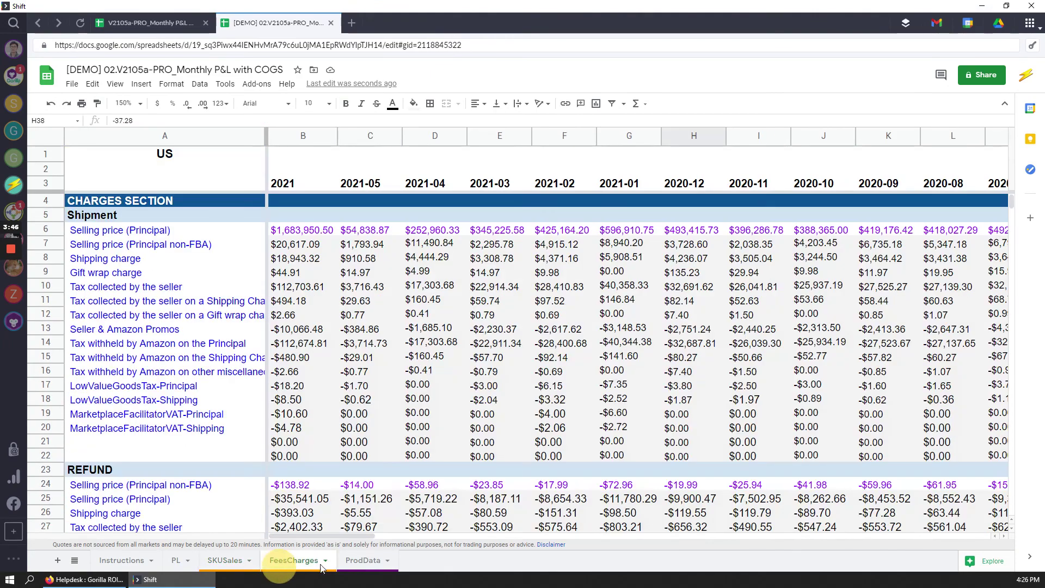
{"action": "left_click", "coordinate": [370, 563]}
{"action": "left_click", "coordinate": [297, 563]}
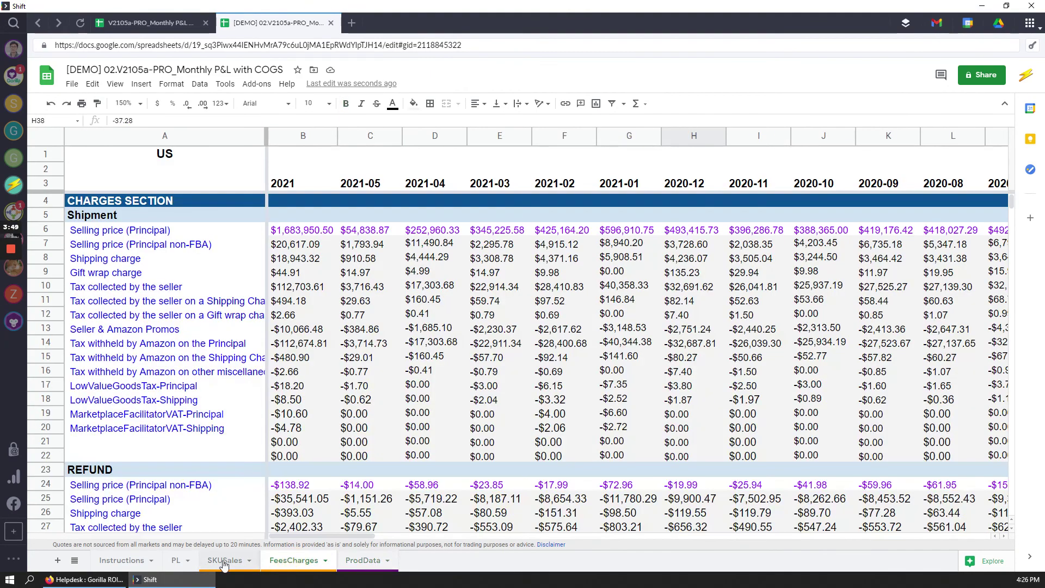
{"action": "left_click", "coordinate": [223, 563]}
{"action": "left_click", "coordinate": [179, 562]}
{"action": "left_click", "coordinate": [121, 561]}
Revisit the PL, SKUSales, FeesCharges and ProdData tabs, ending on the Instructions colour legend
{"action": "left_click", "coordinate": [180, 563]}
{"action": "left_click", "coordinate": [224, 561]}
{"action": "left_click", "coordinate": [294, 561]}
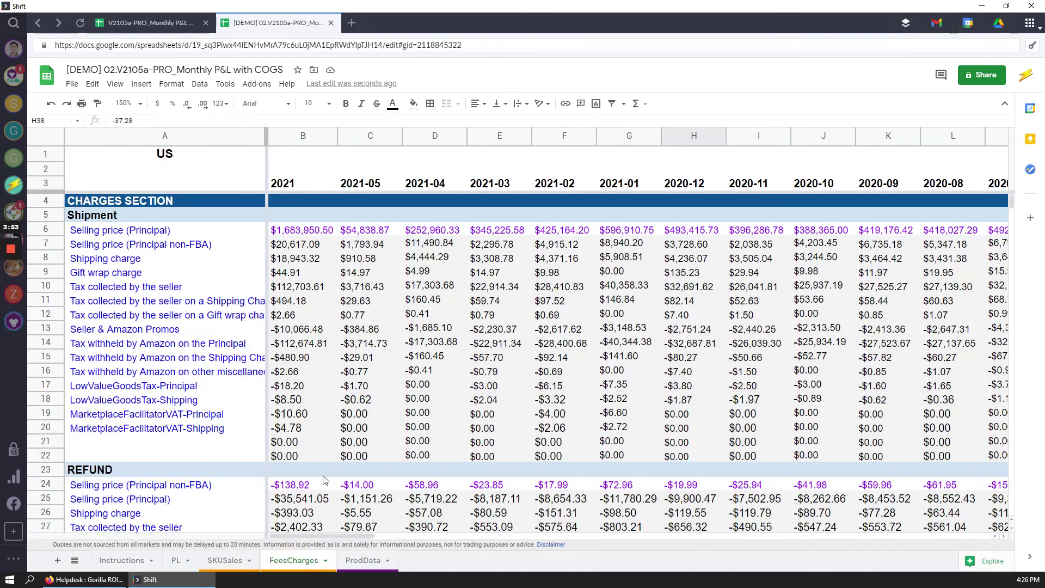
{"action": "scroll", "coordinate": [396, 436], "scroll_direction": "down", "scroll_amount": 3}
{"action": "scroll", "coordinate": [392, 438], "scroll_direction": "up", "scroll_amount": 3}
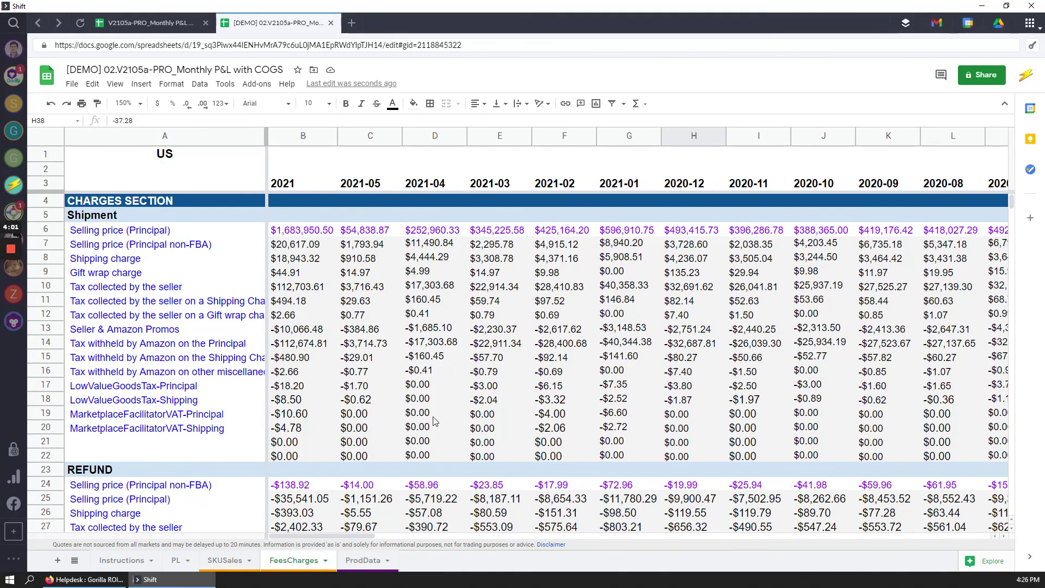
{"action": "left_click", "coordinate": [357, 560]}
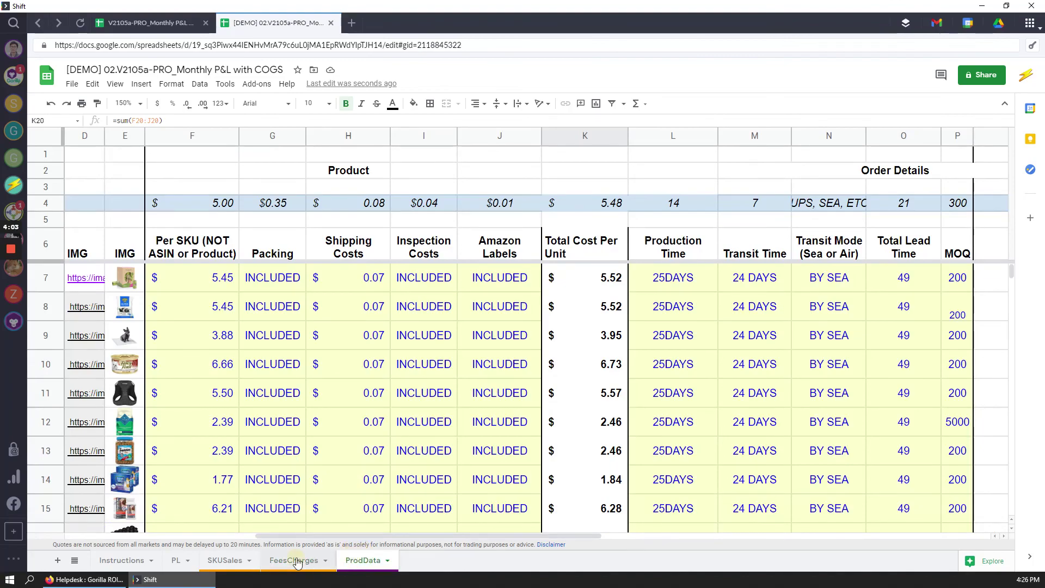
{"action": "left_click", "coordinate": [296, 561]}
{"action": "left_click", "coordinate": [121, 561]}
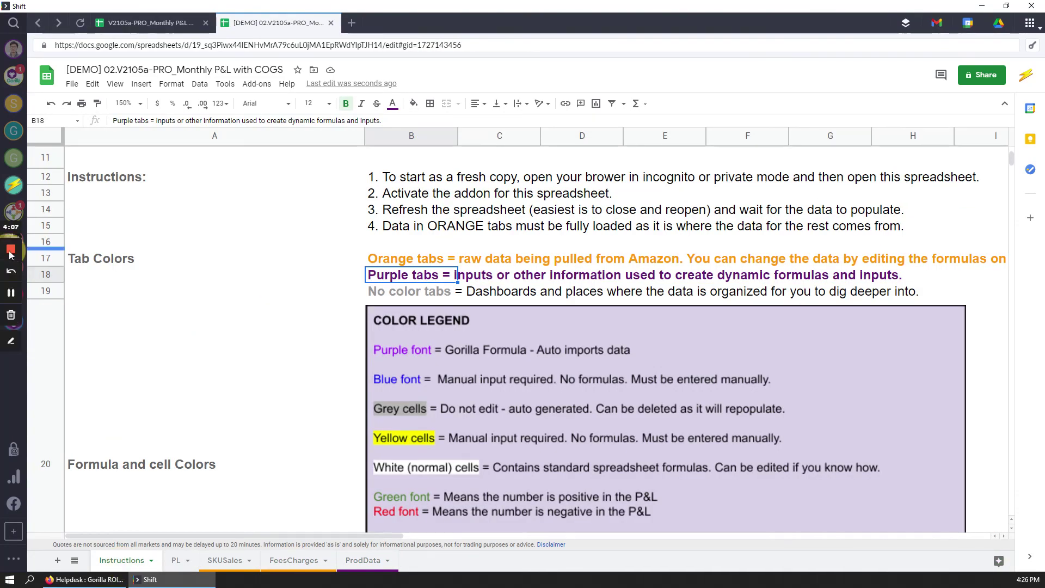